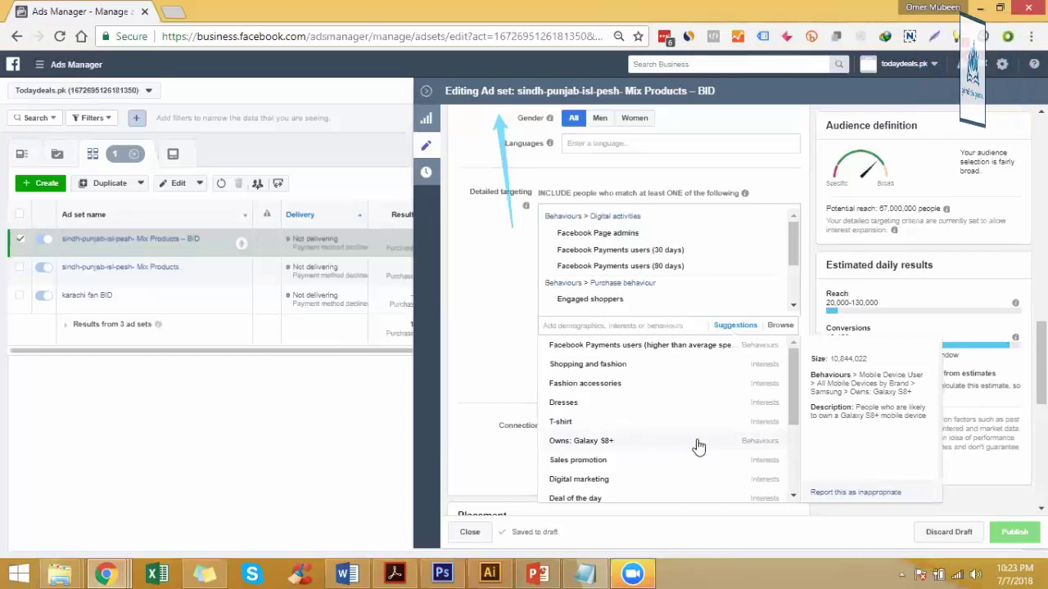
# - Add the suggested behaviour "Owns: Galaxy S8+" to the detailed targeting and look through the updated suggestions
pyautogui.moveTo(829, 358); pyautogui.dragTo(872, 369)
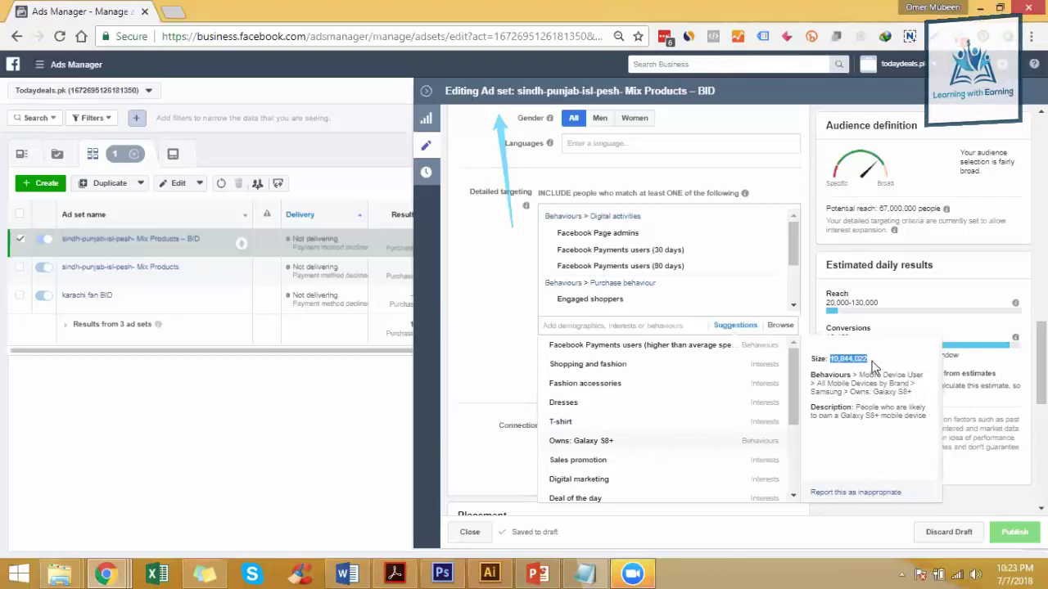
pyautogui.click(872, 361)
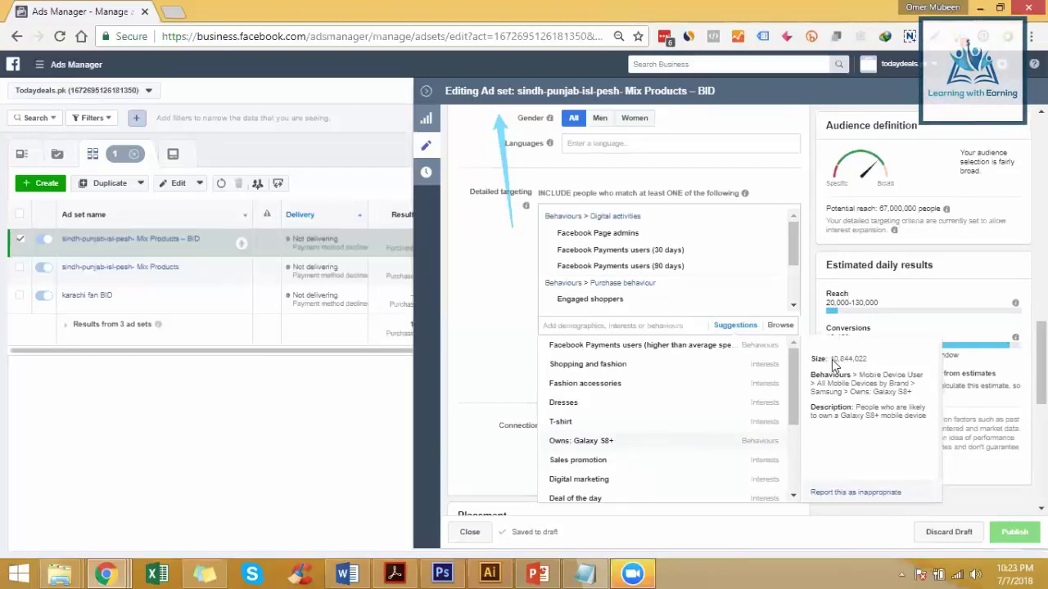
pyautogui.click(606, 442)
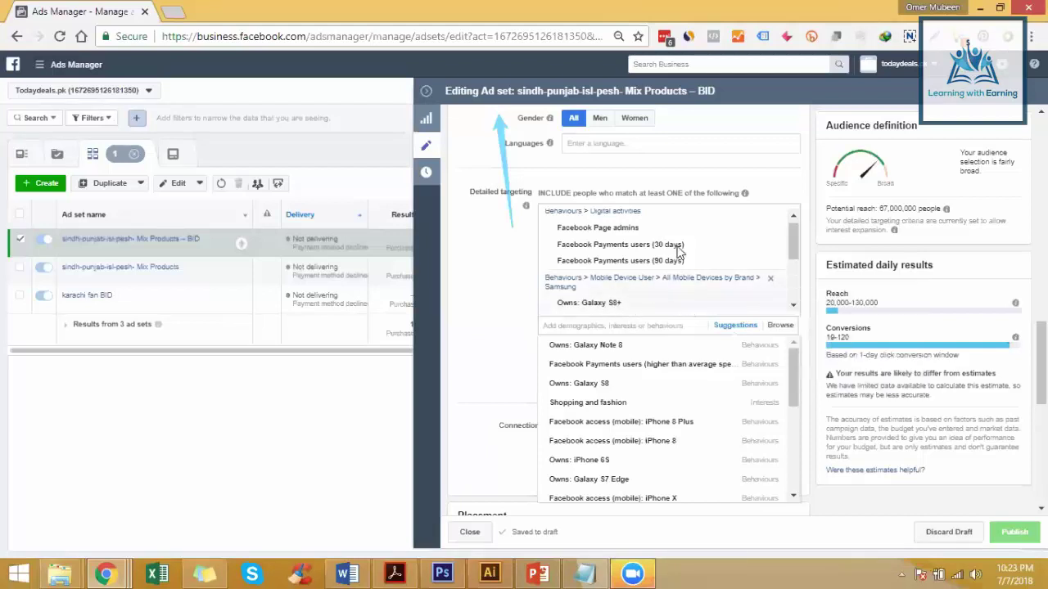
pyautogui.moveTo(620, 307)
pyautogui.moveTo(658, 387)
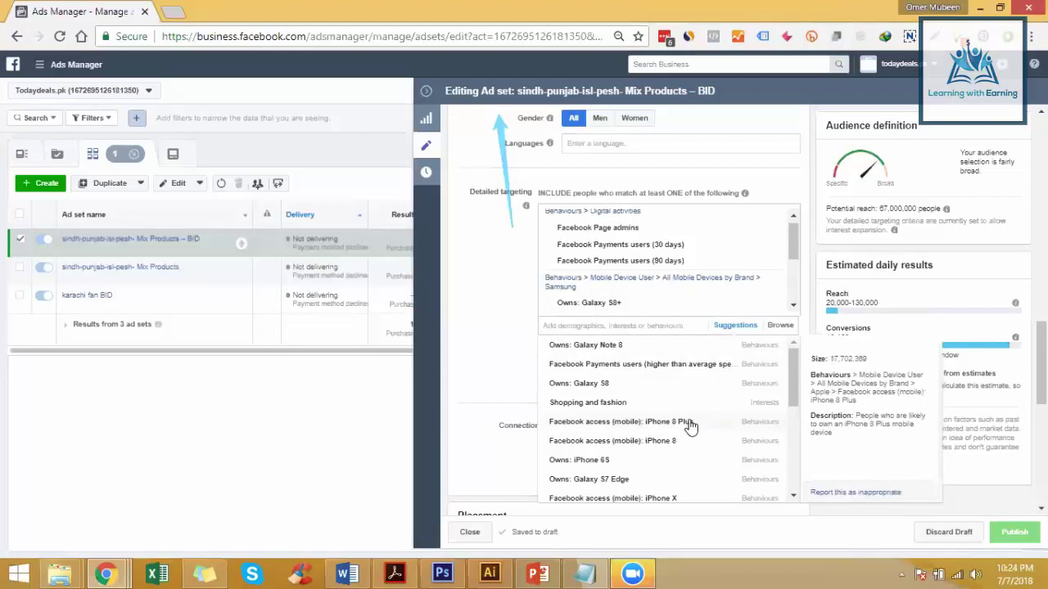
pyautogui.scroll(-1, 690, 429)
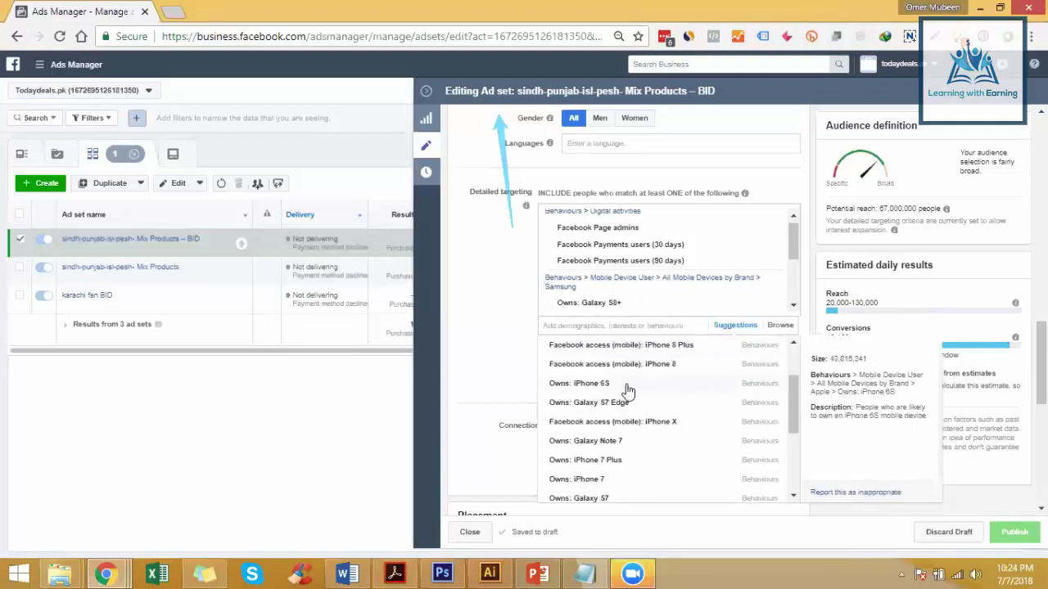
pyautogui.scroll(-2, 626, 392)
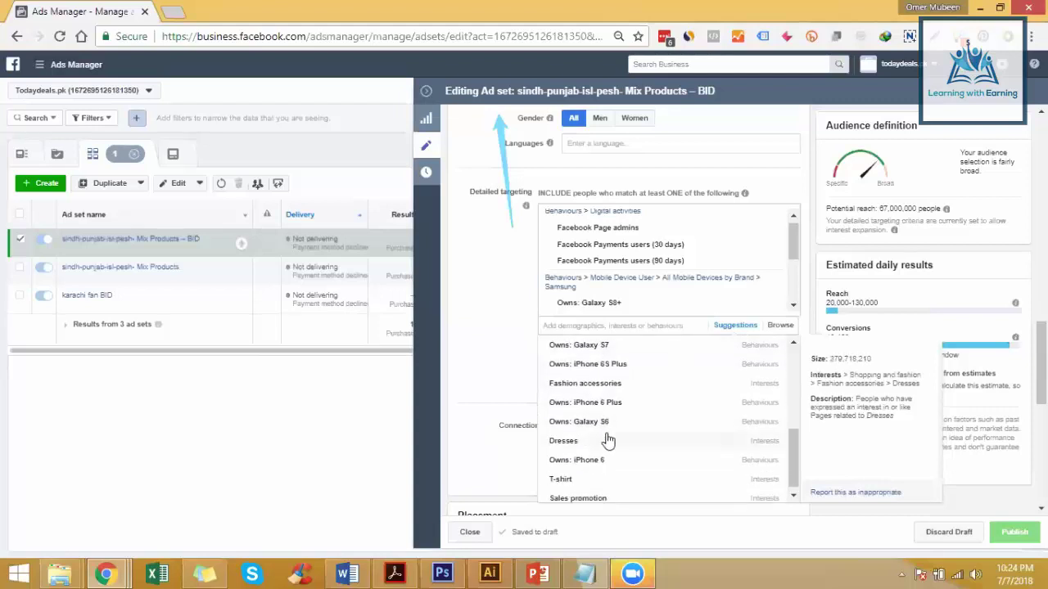
pyautogui.scroll(3, 695, 409)
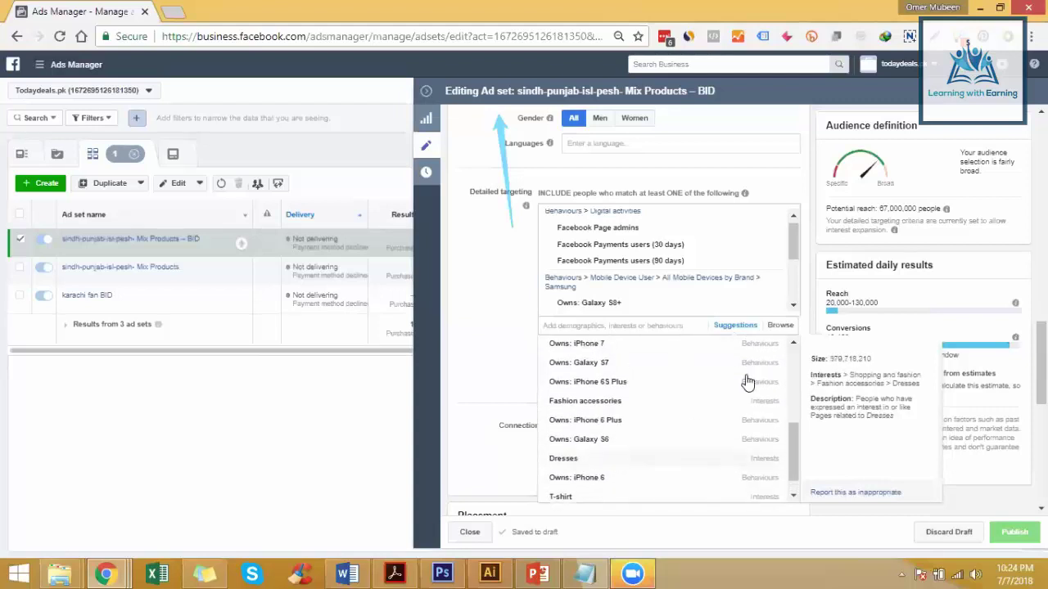
# - Add the demographic life events "Anniversary within 30 days", "Anniversary within 31-60 days" and "Away from home town" to the detailed targeting
pyautogui.click(779, 327)
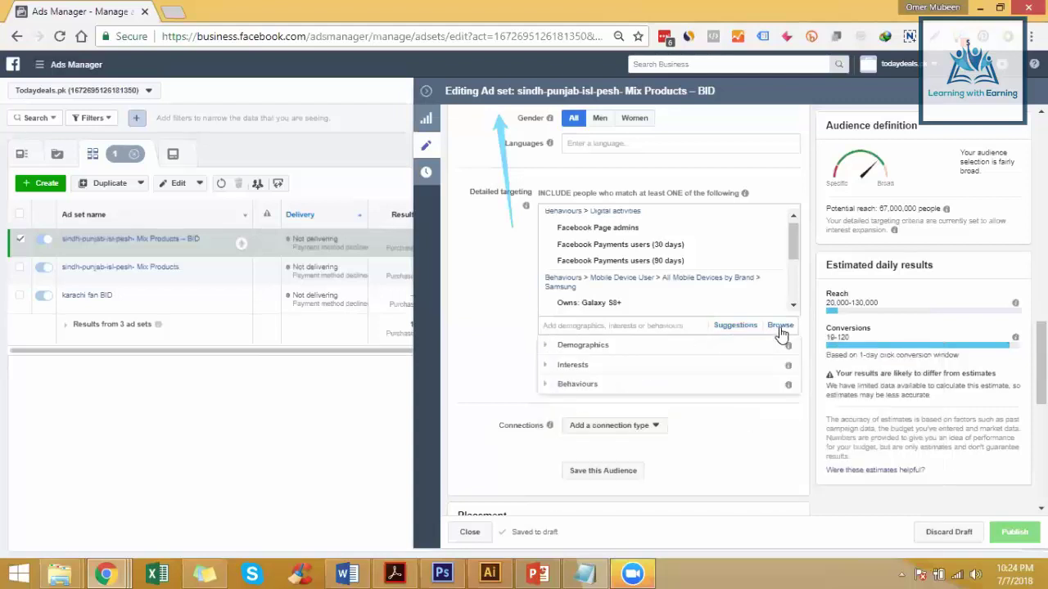
pyautogui.click(568, 347)
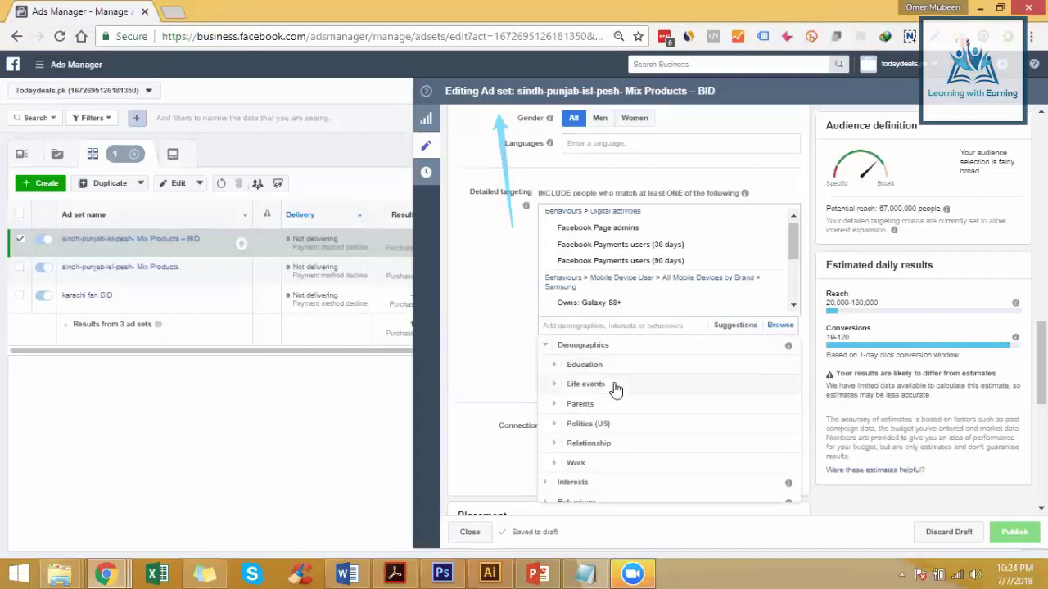
pyautogui.click(615, 389)
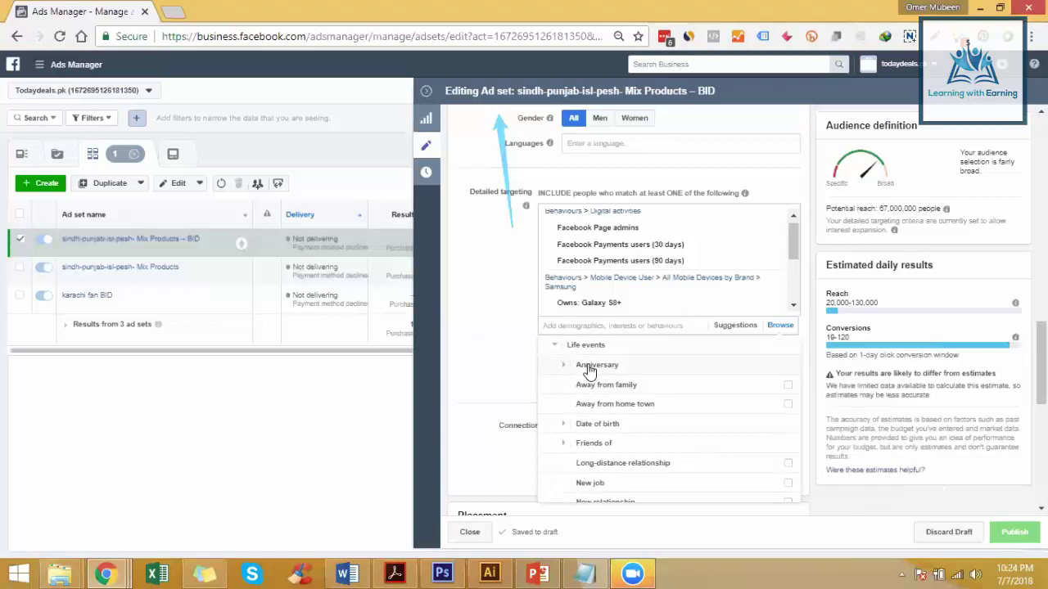
pyautogui.click(565, 368)
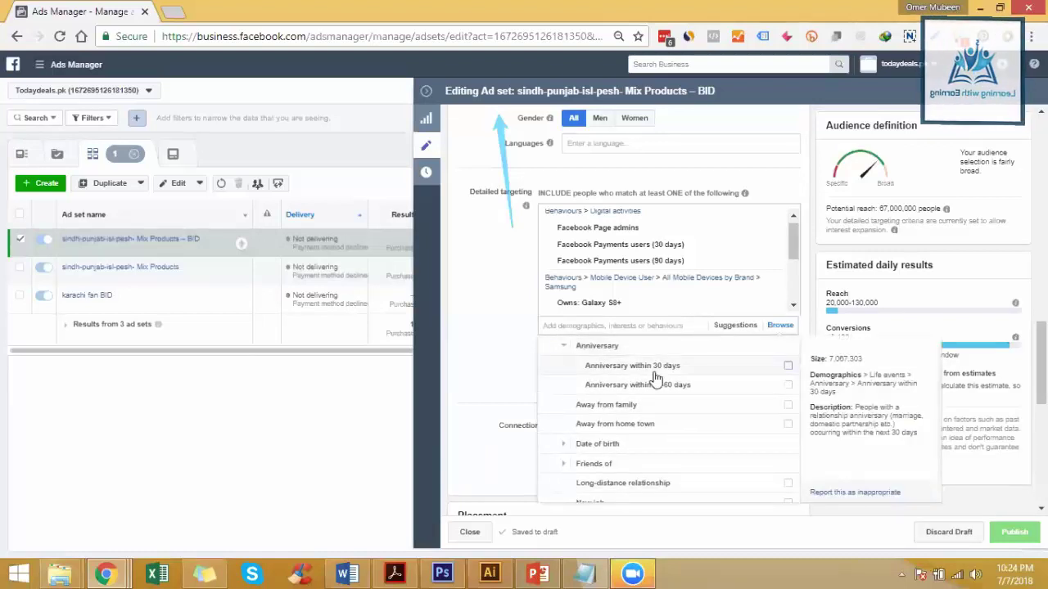
pyautogui.click(708, 366)
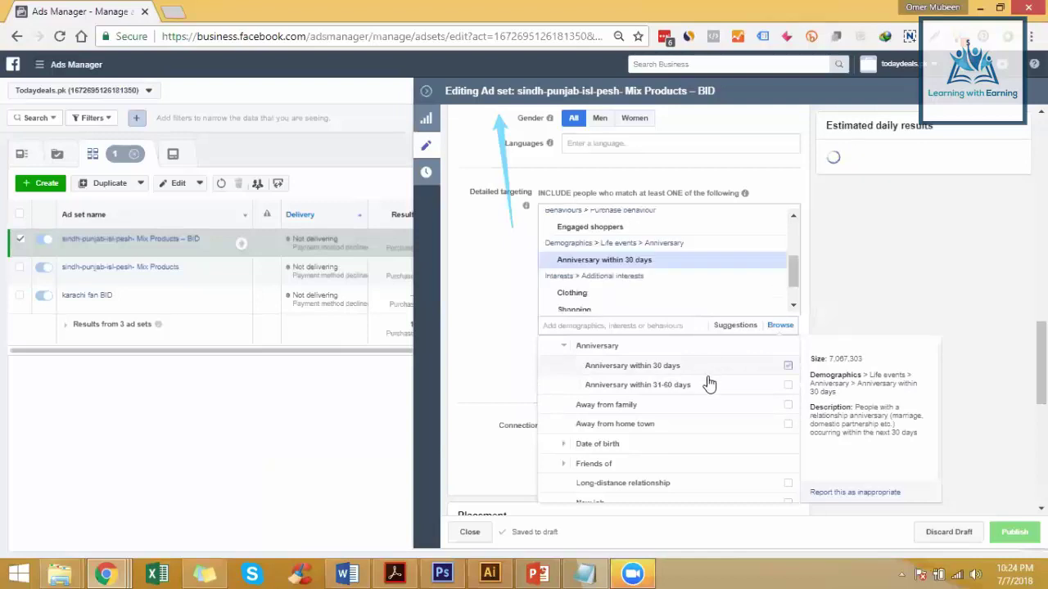
pyautogui.click(664, 391)
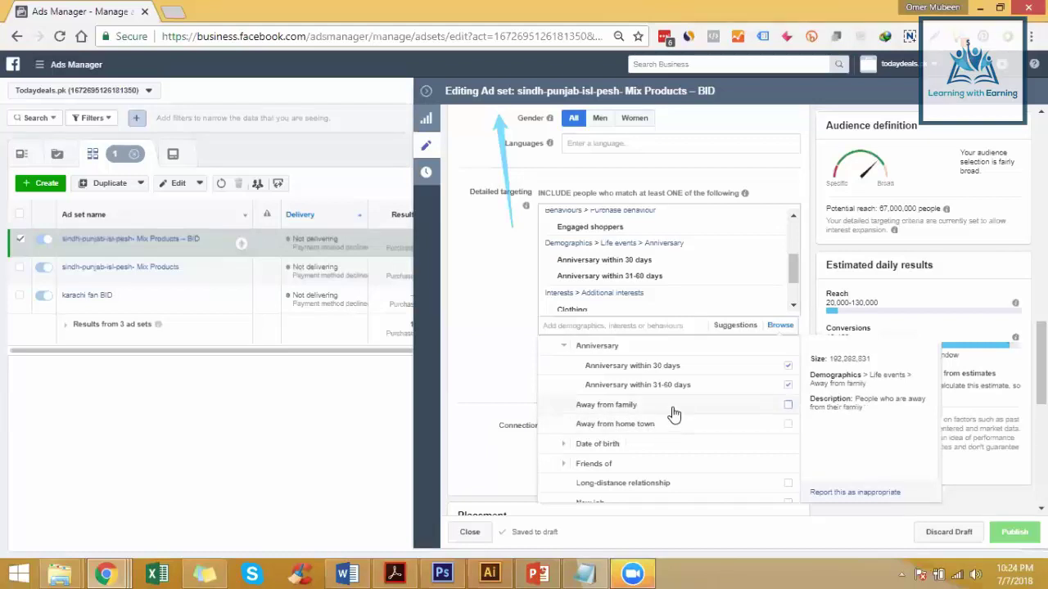
pyautogui.click(637, 426)
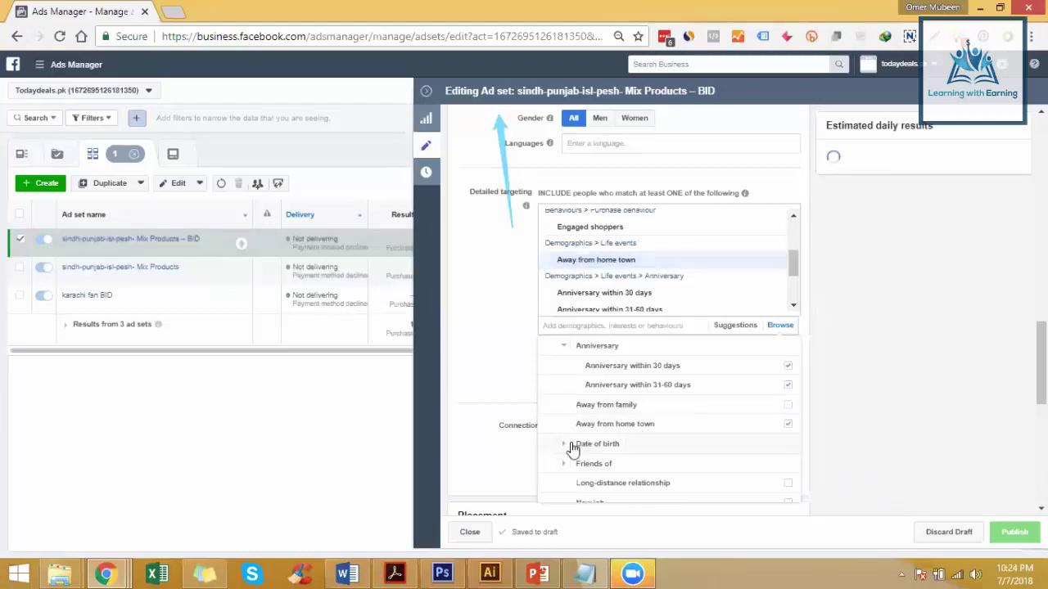
# - Add "Birthday in October" and "Birthday in June" from the month of birth life events to the detailed targeting
pyautogui.scroll(-1, 700, 450)
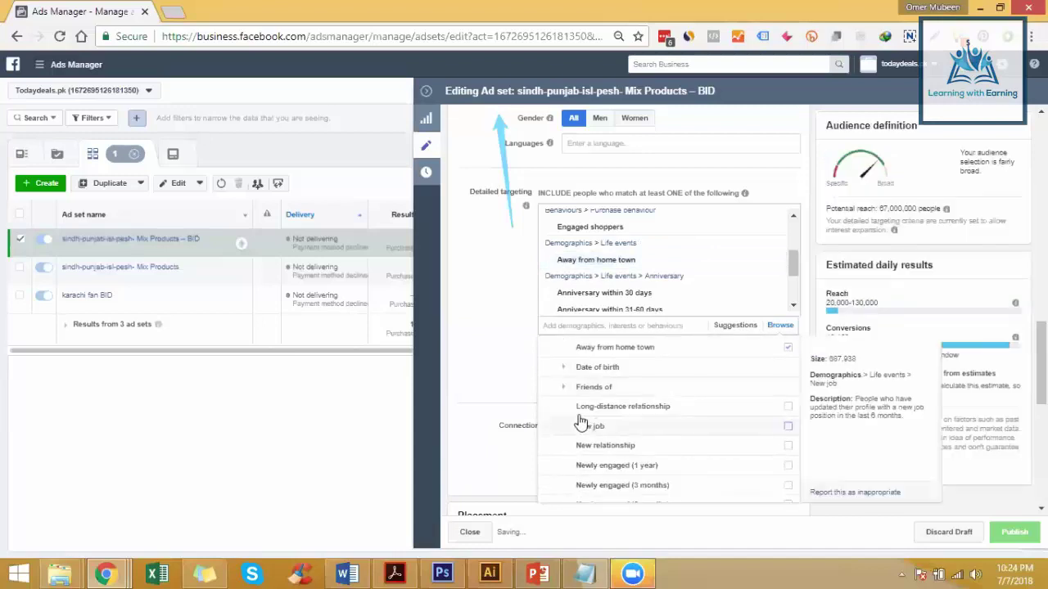
pyautogui.click(562, 370)
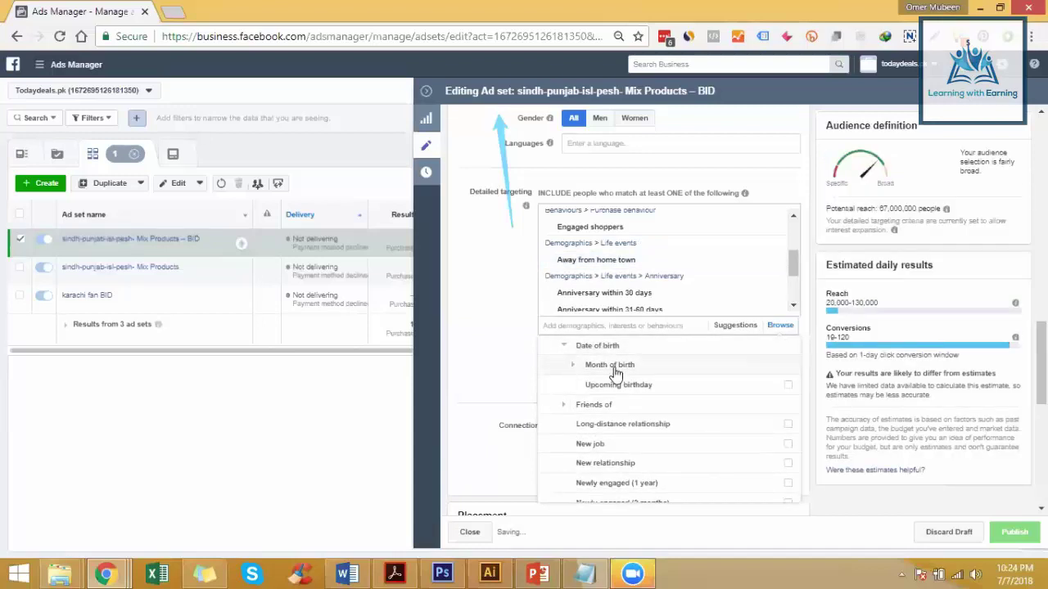
pyautogui.click(572, 366)
pyautogui.scroll(-2, 643, 435)
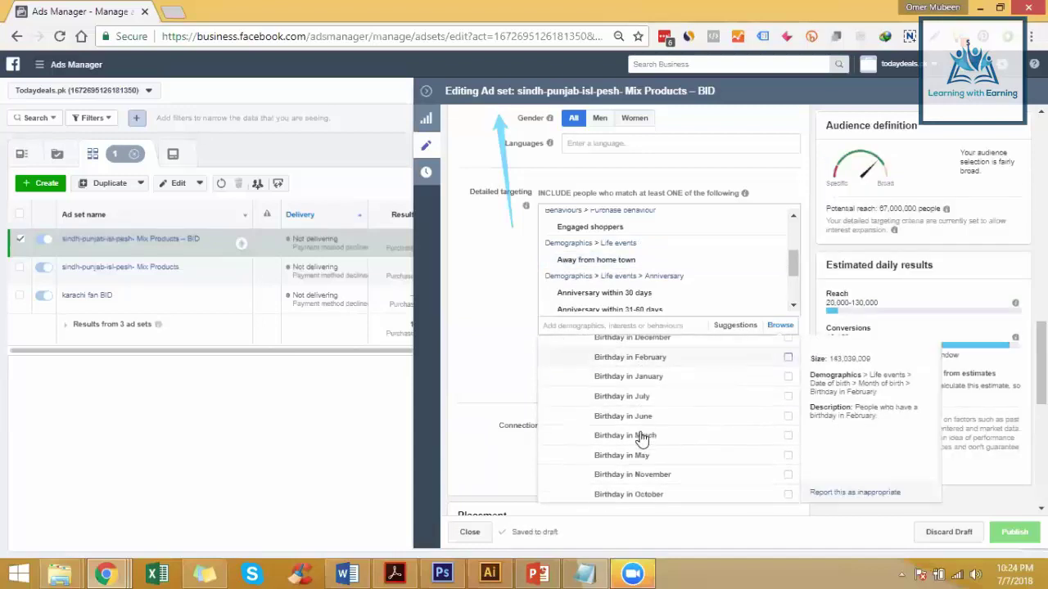
pyautogui.scroll(-1, 645, 435)
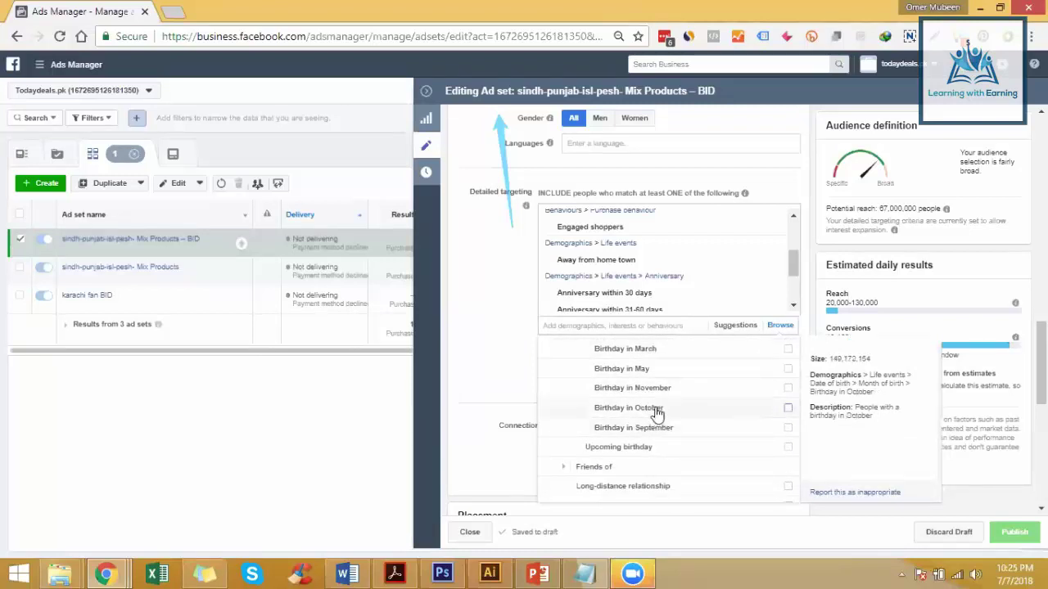
pyautogui.click(656, 412)
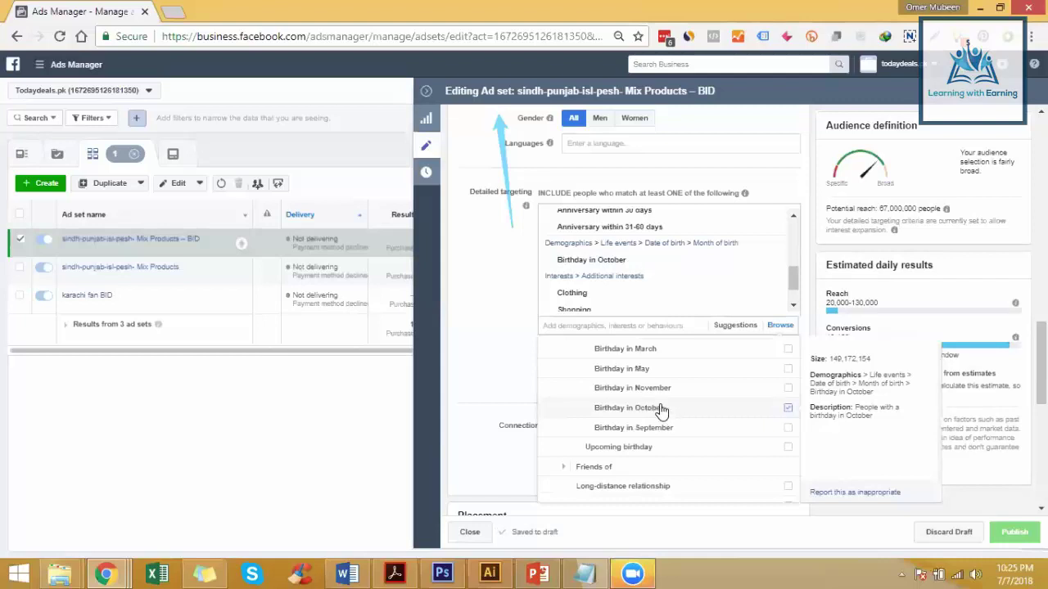
pyautogui.scroll(1, 659, 422)
pyautogui.click(647, 406)
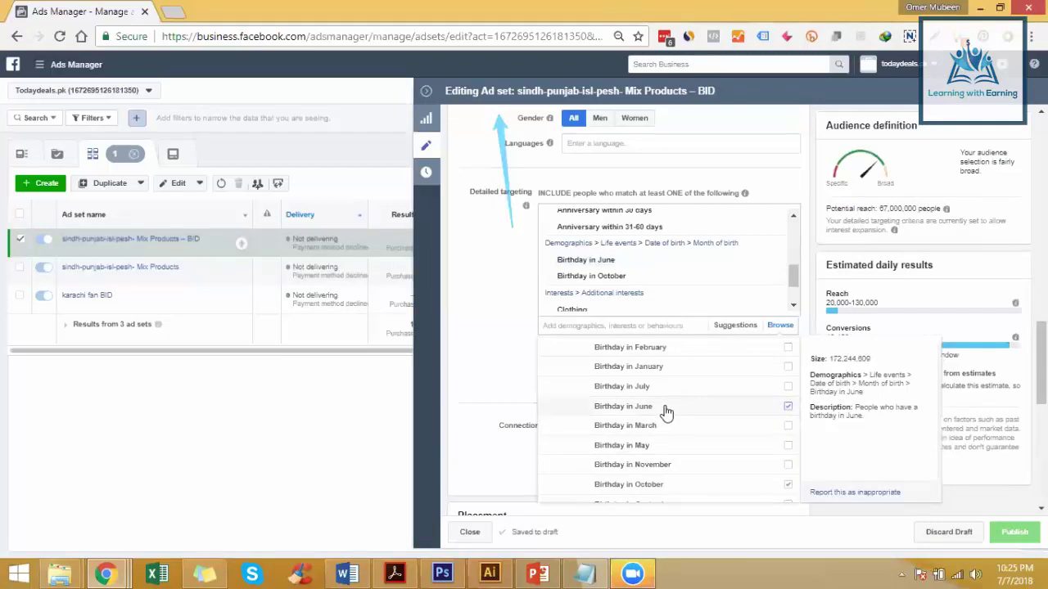
# - Add "New parents (0-12 months)" from the All parents demographics to the detailed targeting
pyautogui.scroll(2, 663, 426)
pyautogui.scroll(-5, 667, 418)
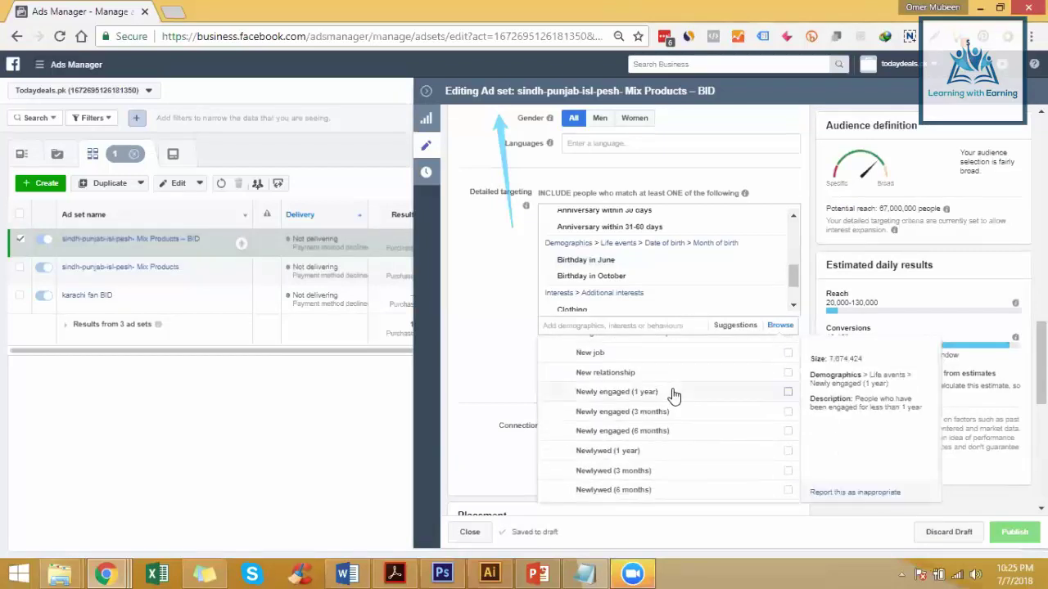
pyautogui.scroll(2, 673, 393)
pyautogui.scroll(-2, 672, 360)
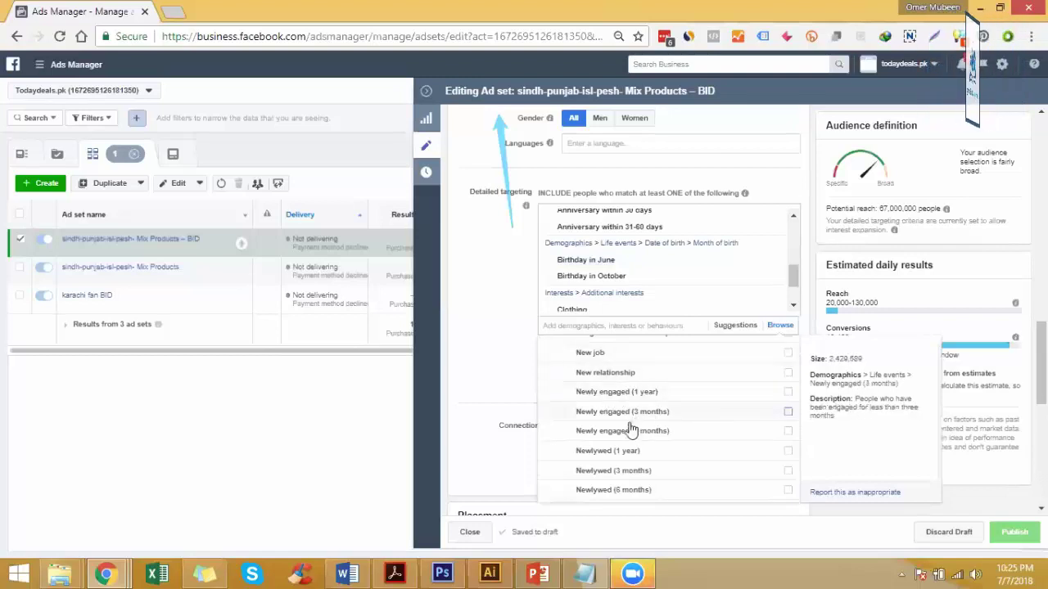
pyautogui.scroll(-1, 696, 434)
pyautogui.scroll(-1, 663, 430)
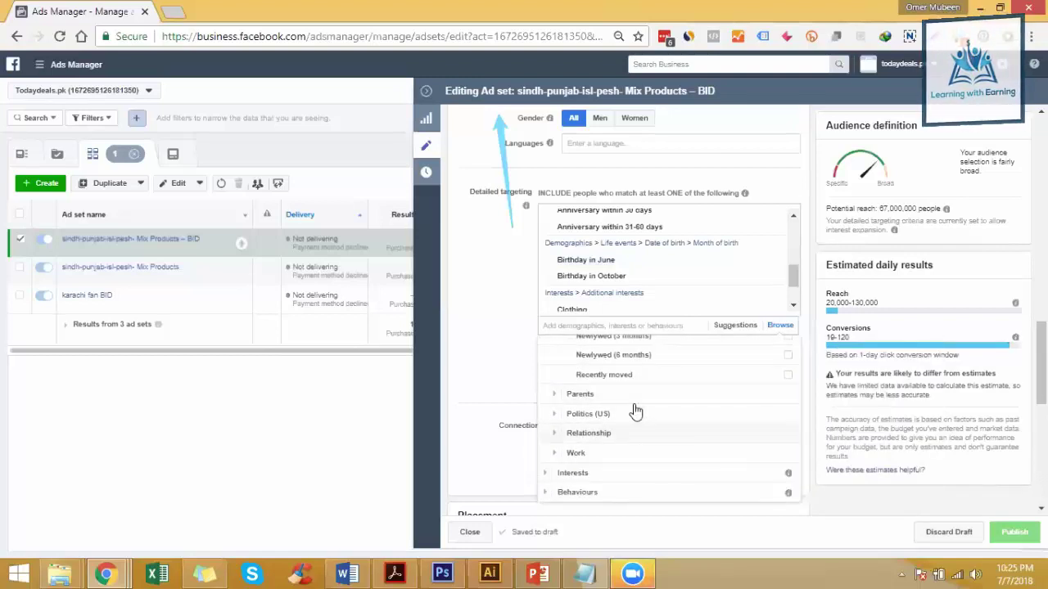
pyautogui.click(575, 395)
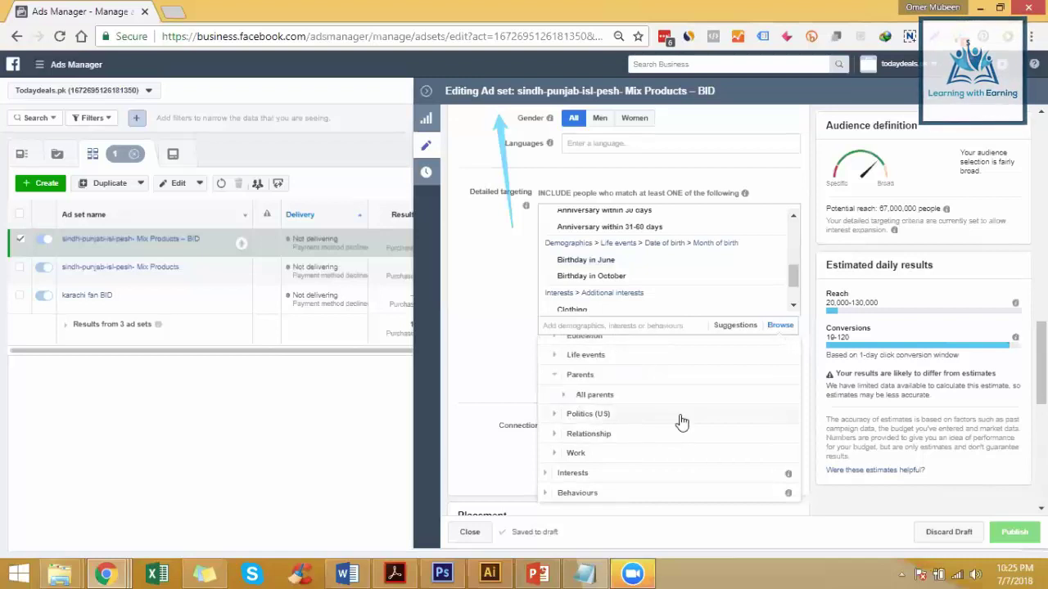
pyautogui.click(566, 396)
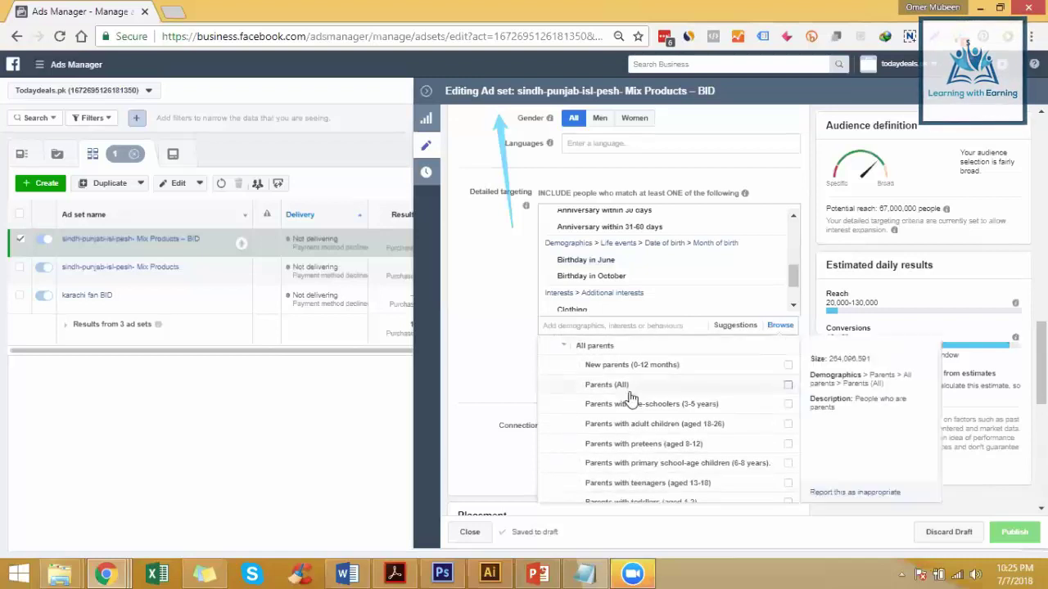
pyautogui.click(697, 372)
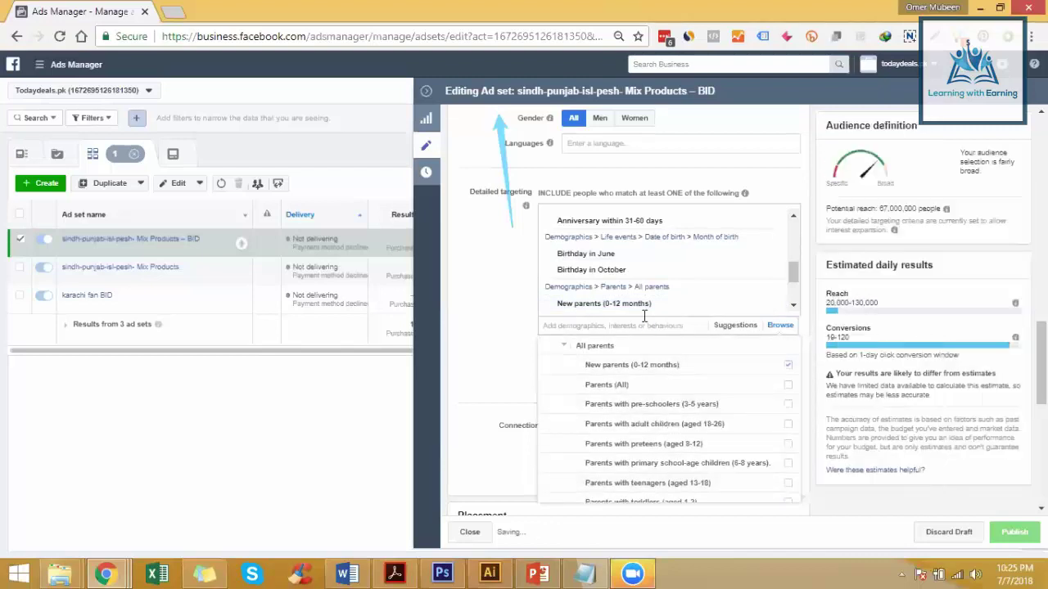
# - Include "Parents with pre-schoolers (3-5 years)" and "Parents with adult children (aged 18-26)" in the detailed targeting
pyautogui.moveTo(560, 308)
pyautogui.moveTo(555, 308); pyautogui.dragTo(665, 457)
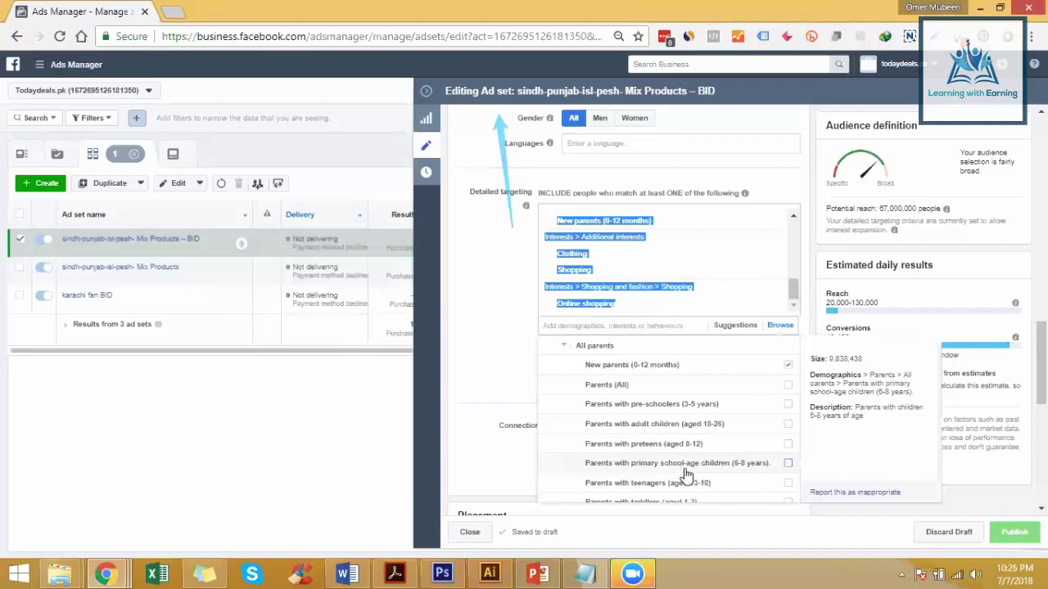
pyautogui.scroll(3, 686, 443)
pyautogui.scroll(-3, 671, 433)
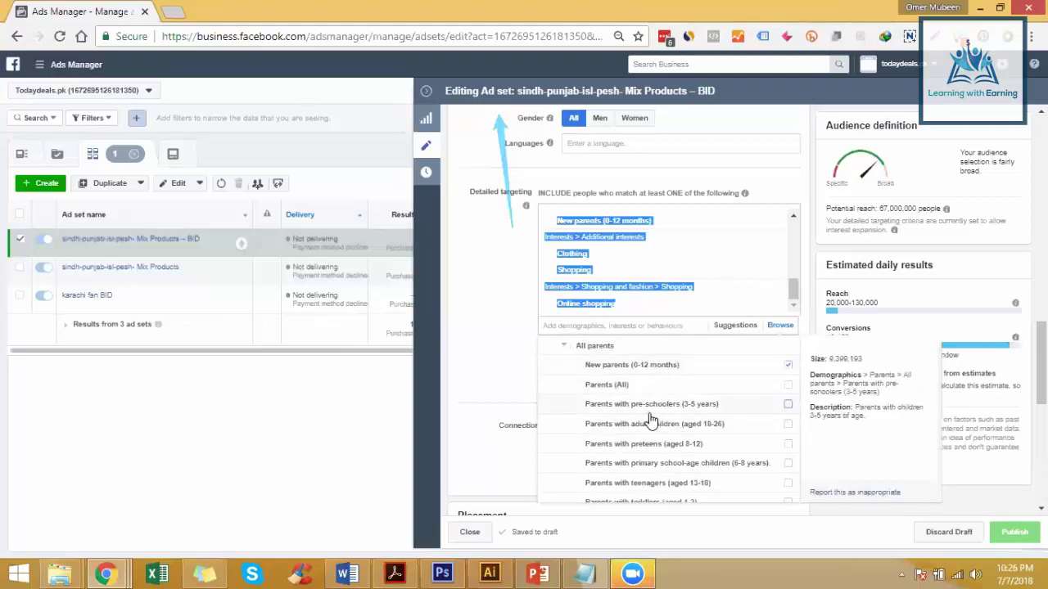
pyautogui.click(692, 412)
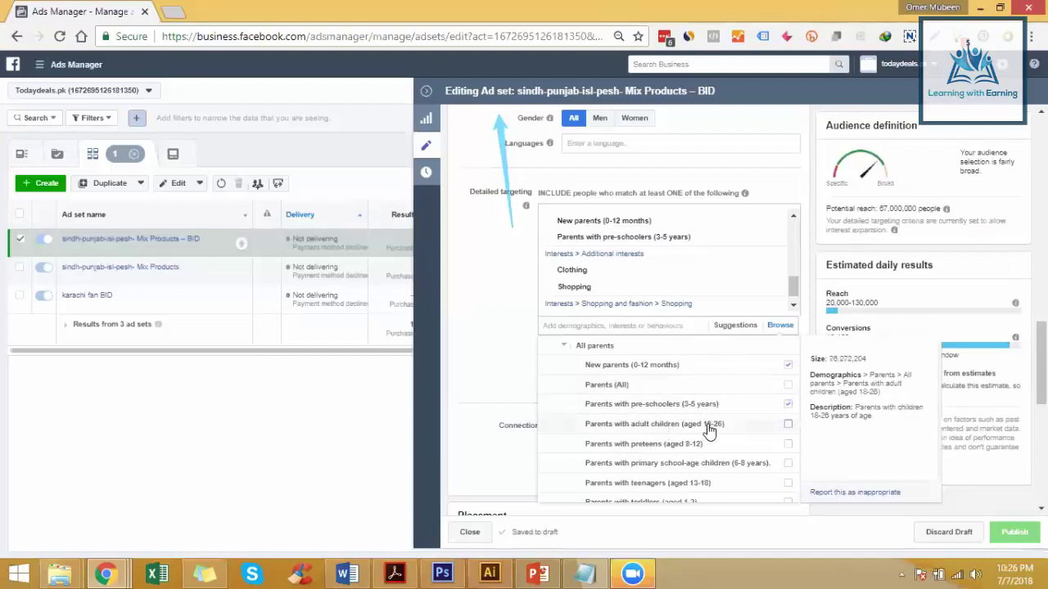
pyautogui.click(713, 427)
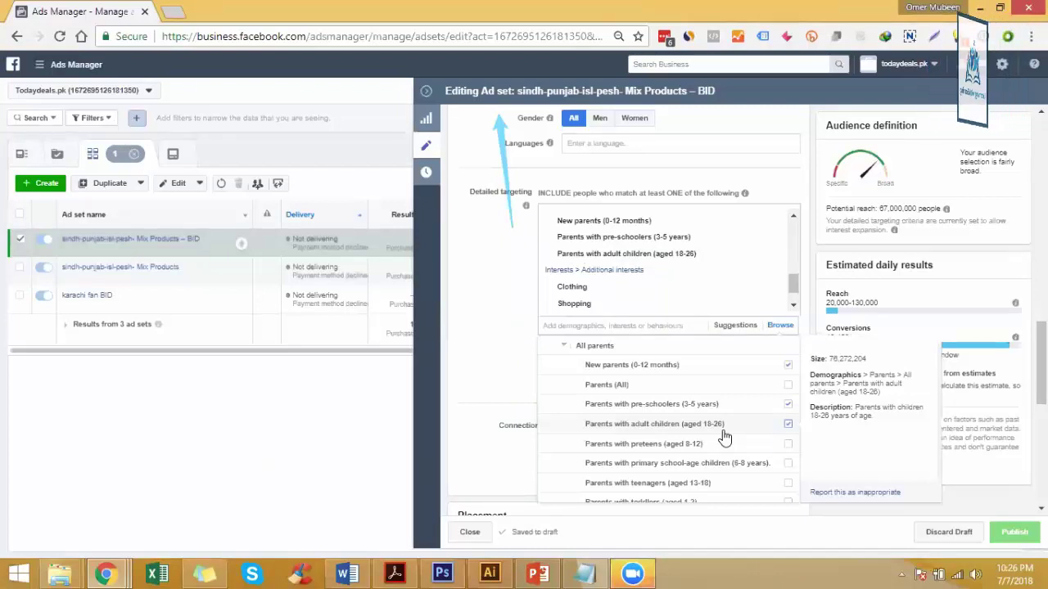
# - Examine the relationship status options available under the demographics targeting categories
pyautogui.scroll(-2, 737, 413)
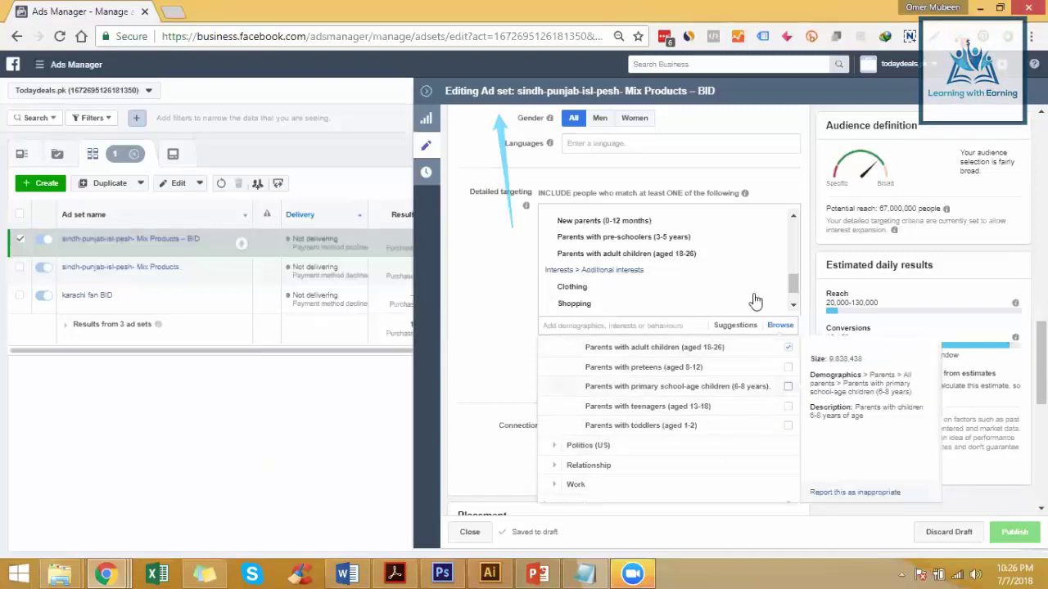
pyautogui.scroll(-1, 760, 371)
pyautogui.scroll(-3, 759, 372)
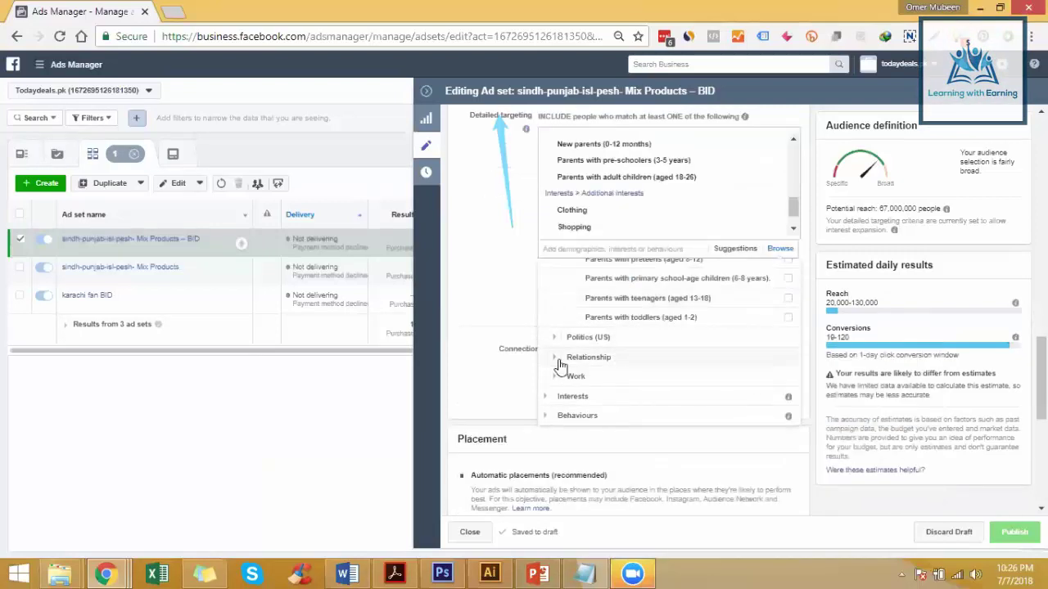
pyautogui.click(566, 360)
pyautogui.scroll(-1, 679, 368)
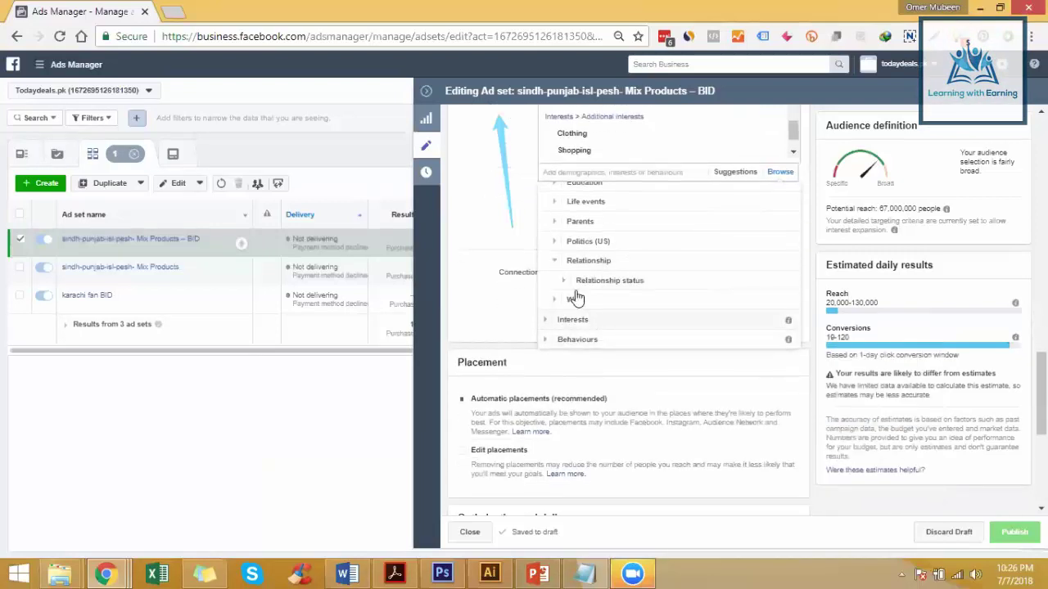
pyautogui.click(703, 287)
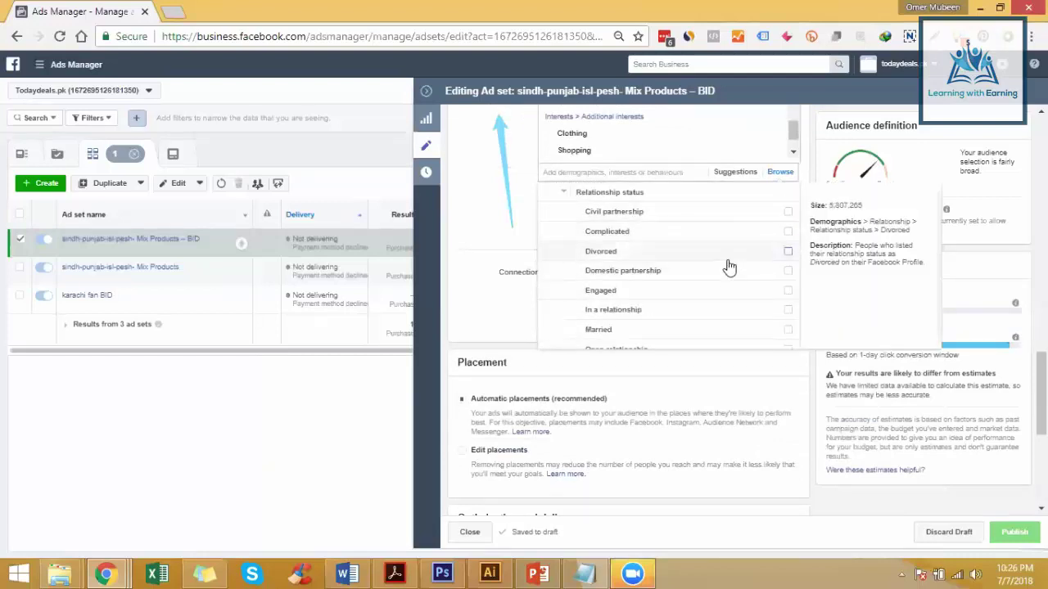
pyautogui.scroll(-3, 639, 327)
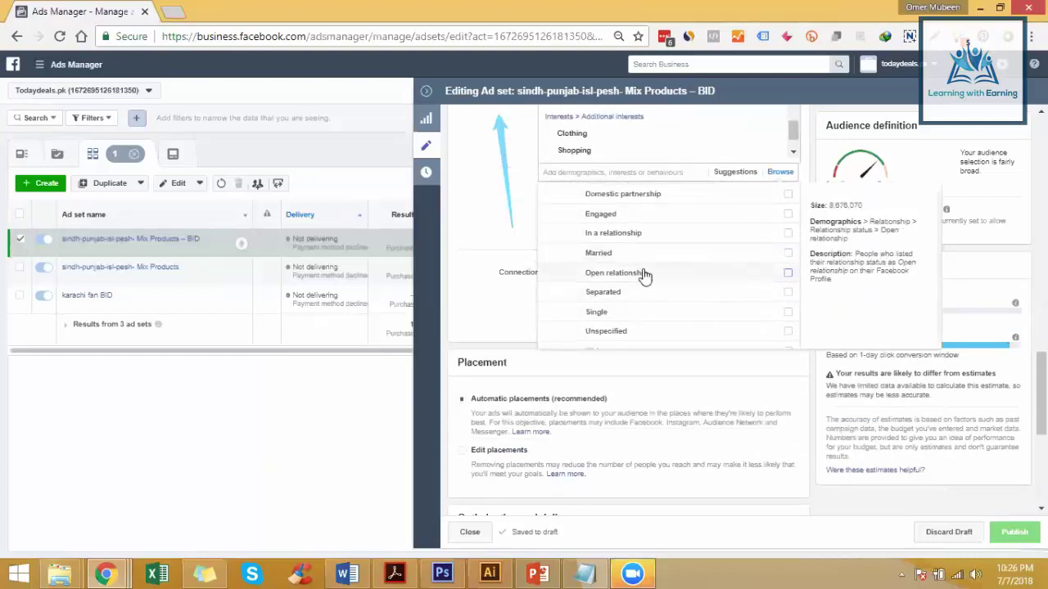
pyautogui.scroll(-1, 667, 305)
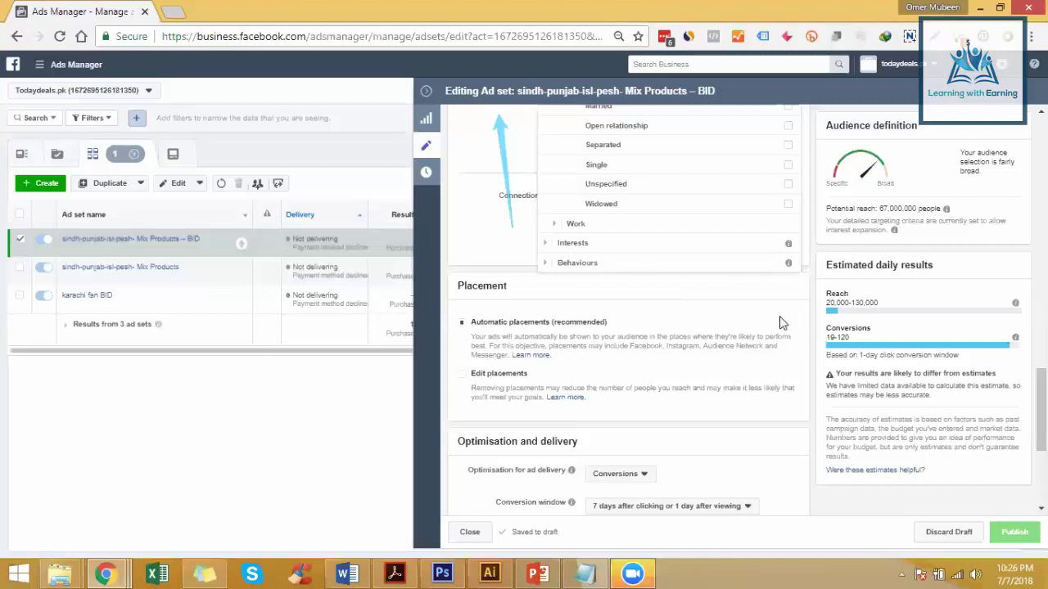
pyautogui.scroll(1, 780, 323)
pyautogui.scroll(5, 692, 339)
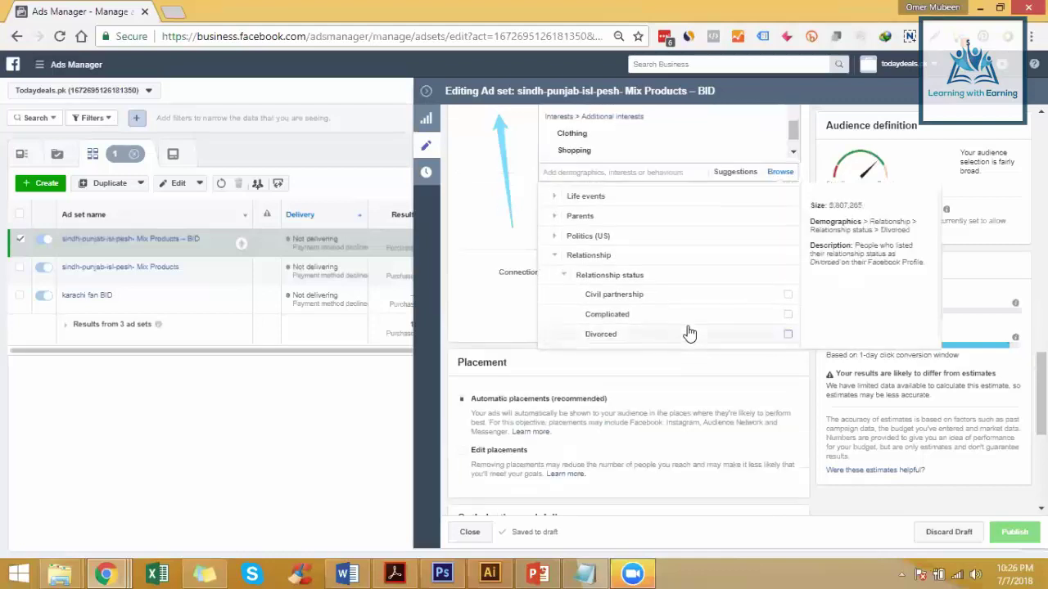
pyautogui.scroll(1, 689, 333)
pyautogui.scroll(1, 688, 332)
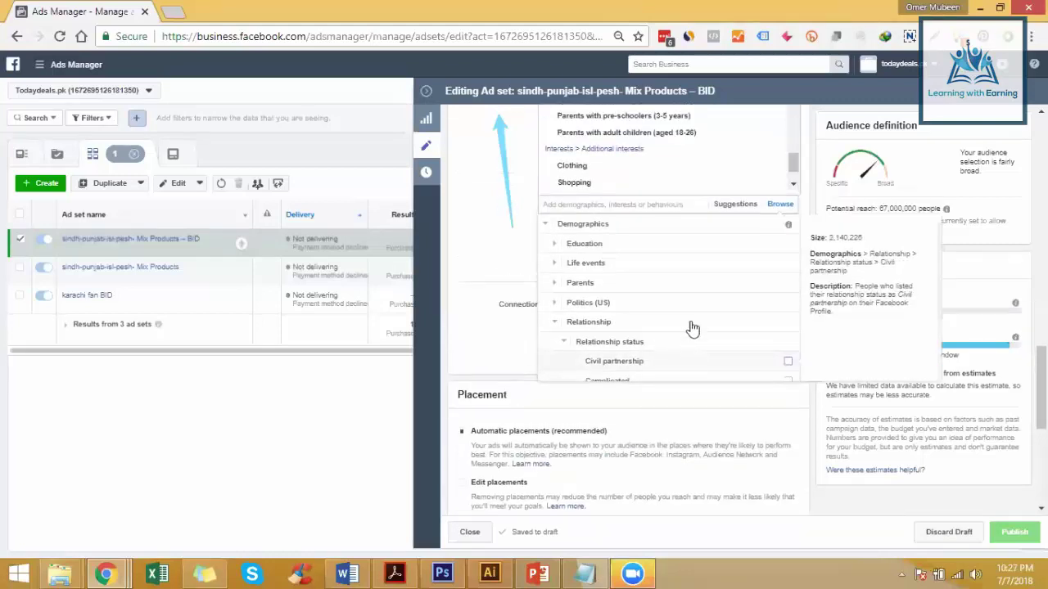
pyautogui.scroll(-3, 694, 328)
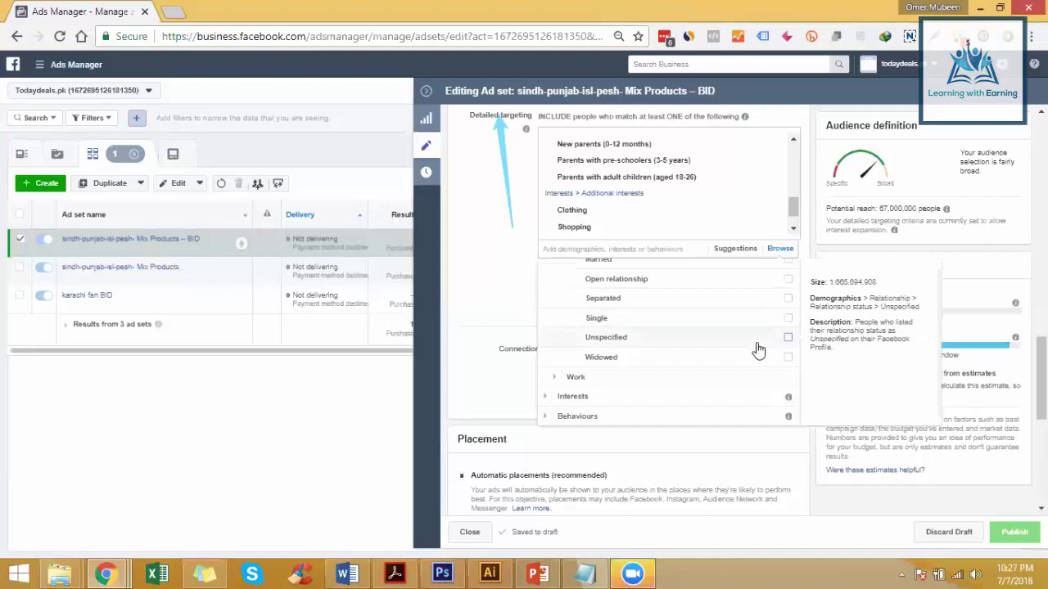
pyautogui.scroll(-2, 753, 353)
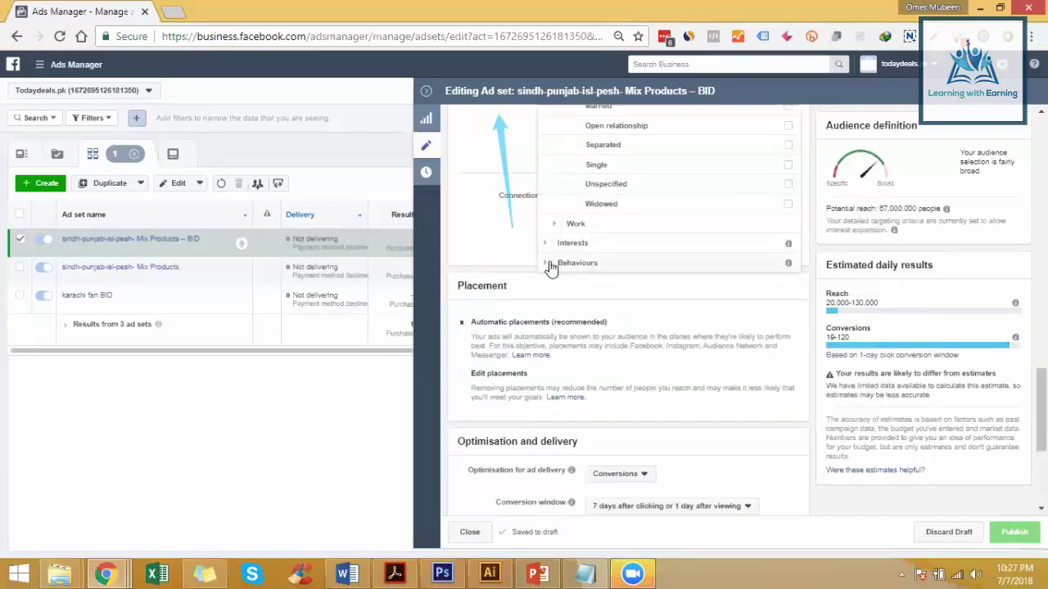
# - Browse the behaviours targeting options for mobile device use time, purchase behaviour and soccer
pyautogui.click(551, 267)
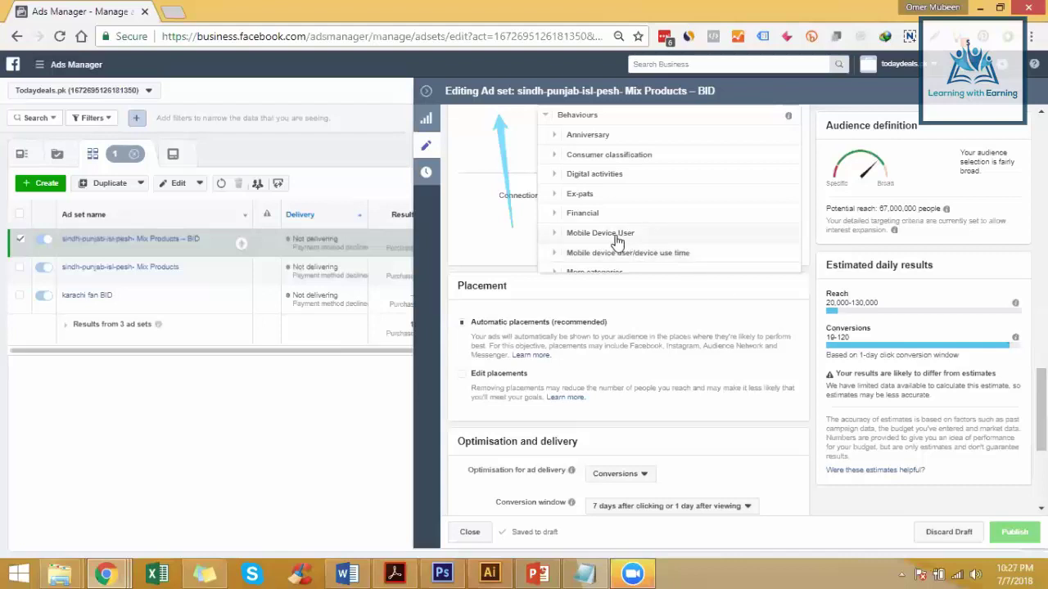
pyautogui.scroll(-1, 620, 238)
pyautogui.click(556, 180)
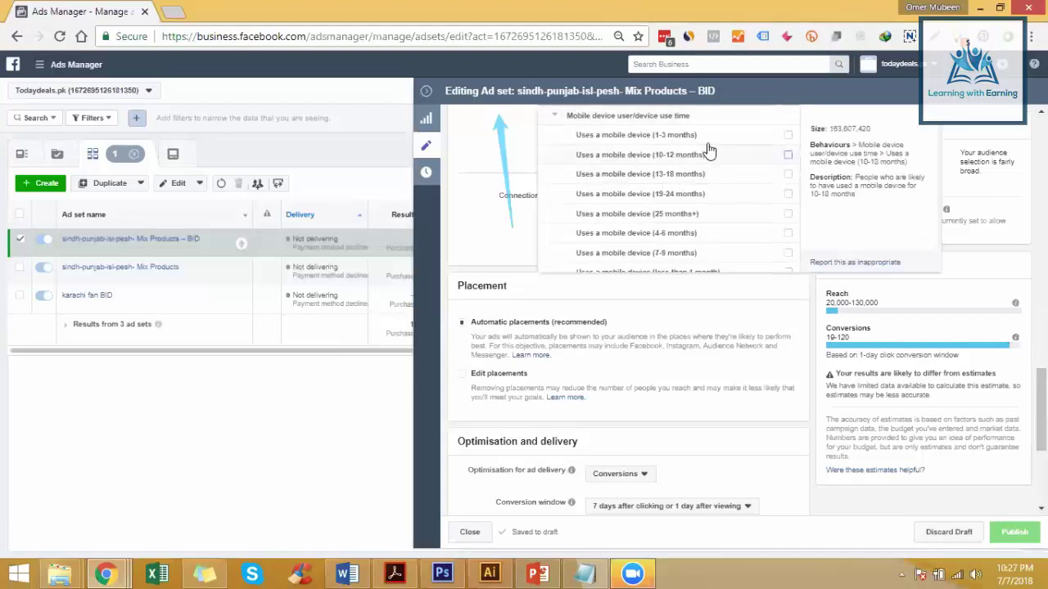
pyautogui.scroll(-2, 708, 209)
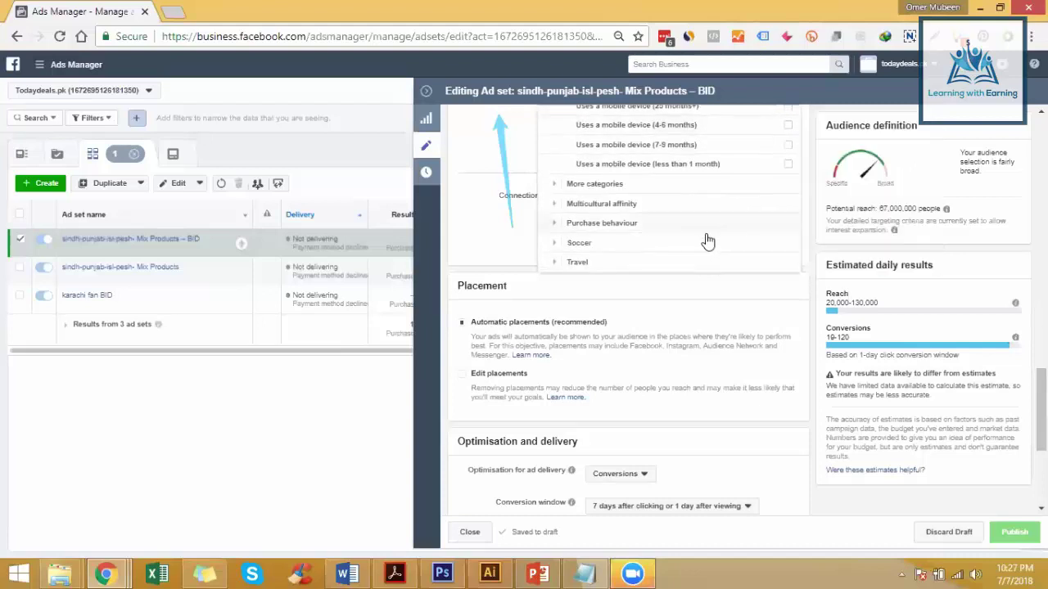
pyautogui.click(555, 222)
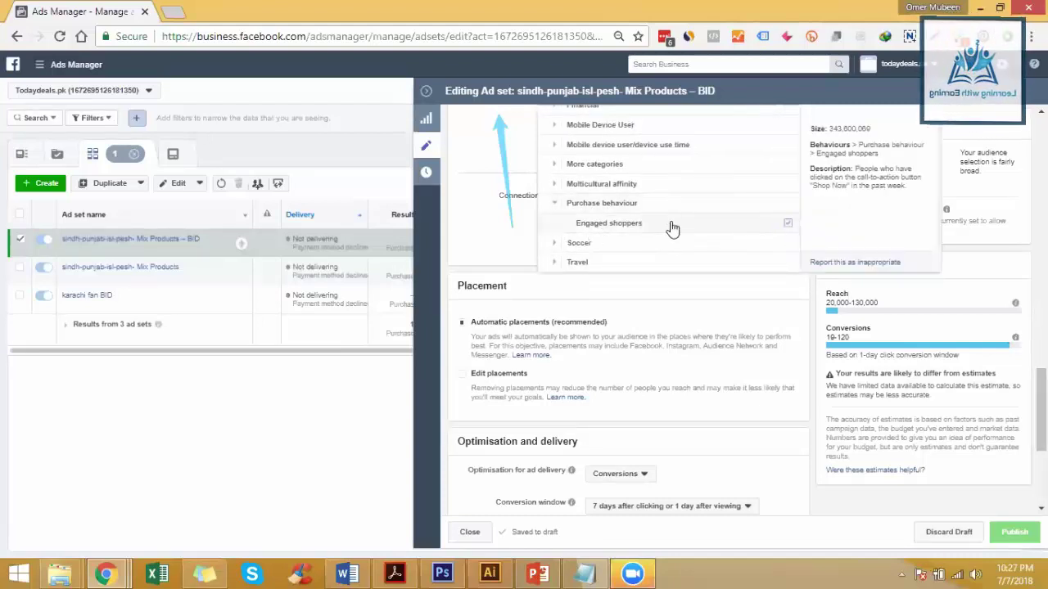
pyautogui.click(556, 245)
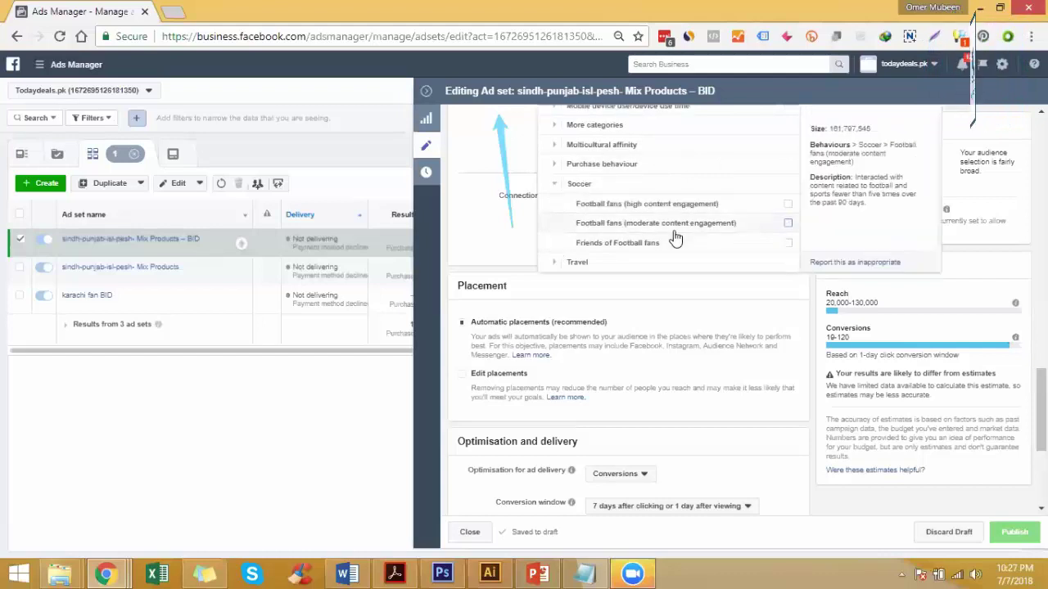
pyautogui.scroll(-1, 671, 223)
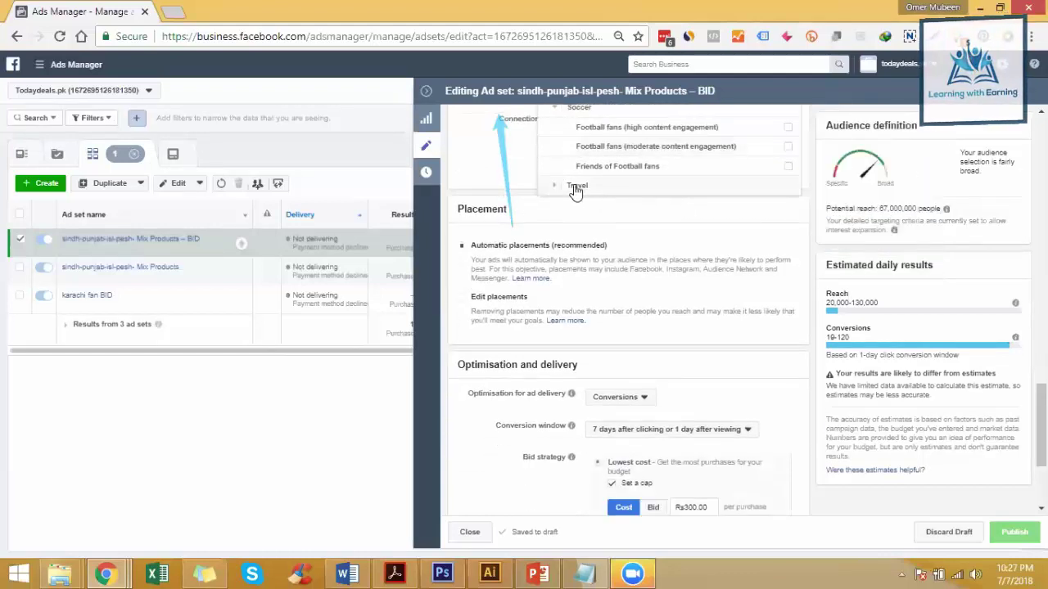
# - Look through the Travel behaviours and the other behaviour categories, and close the targeting category list
pyautogui.click(659, 185)
pyautogui.scroll(-1, 661, 160)
pyautogui.scroll(2, 662, 180)
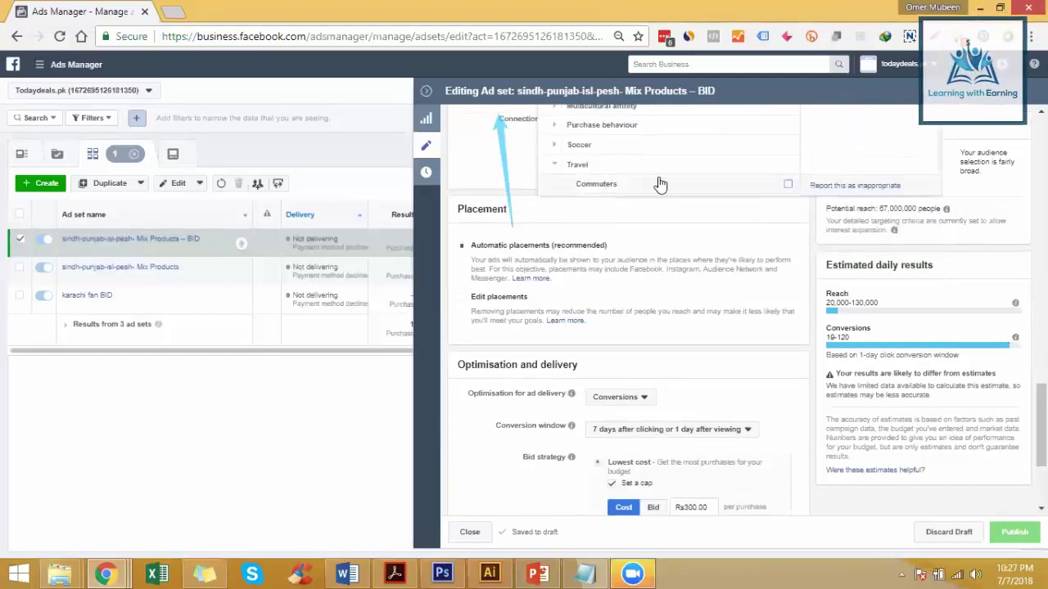
pyautogui.scroll(-2, 662, 163)
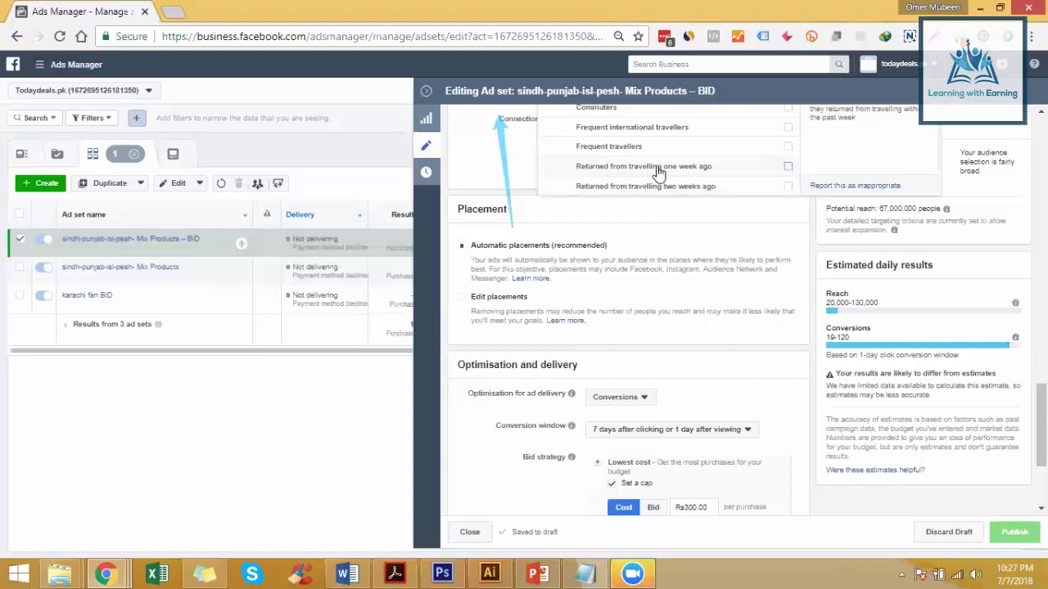
pyautogui.scroll(1, 769, 190)
pyautogui.scroll(5, 769, 184)
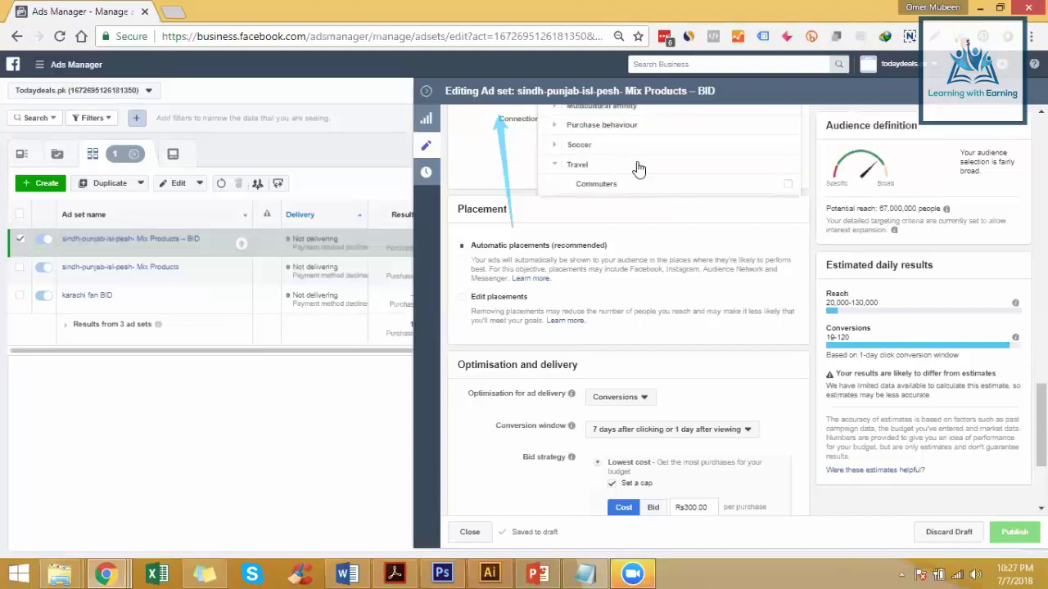
pyautogui.scroll(-5, 717, 255)
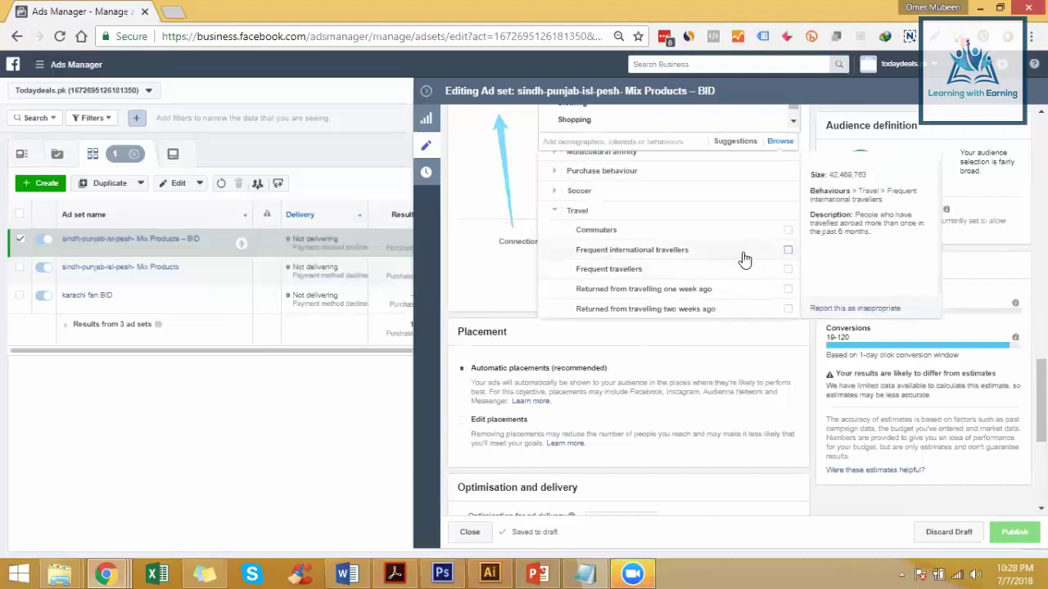
pyautogui.scroll(-1, 744, 260)
pyautogui.scroll(-1, 744, 260)
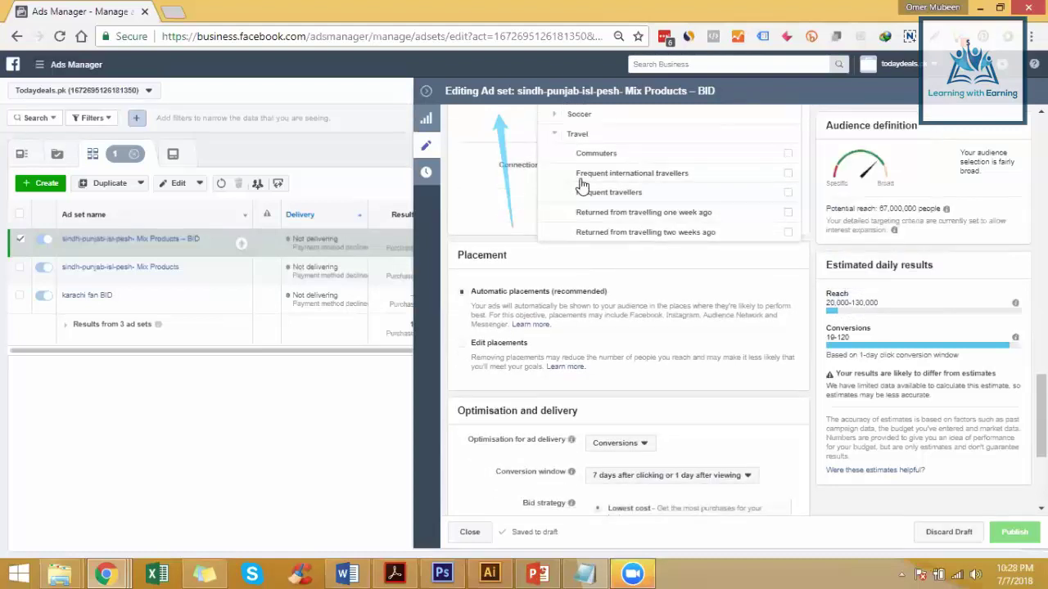
pyautogui.scroll(4, 655, 234)
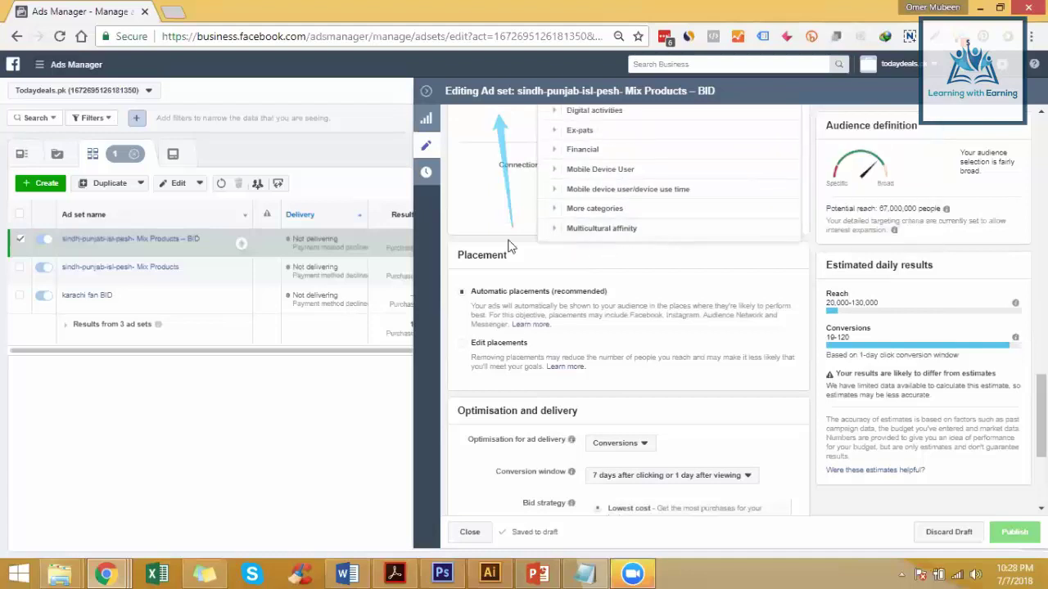
pyautogui.scroll(2, 516, 247)
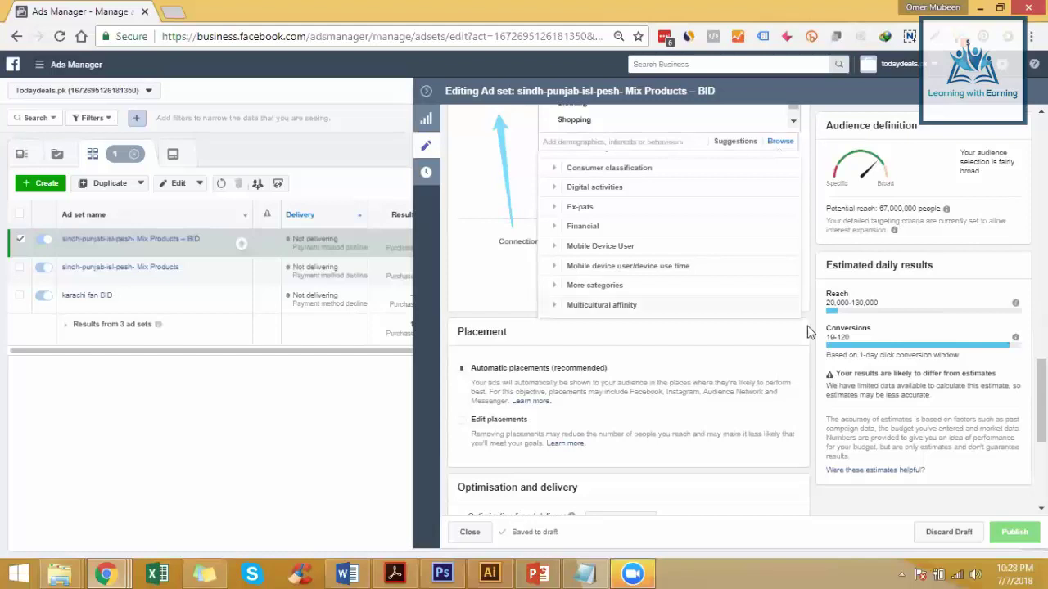
pyautogui.click(514, 300)
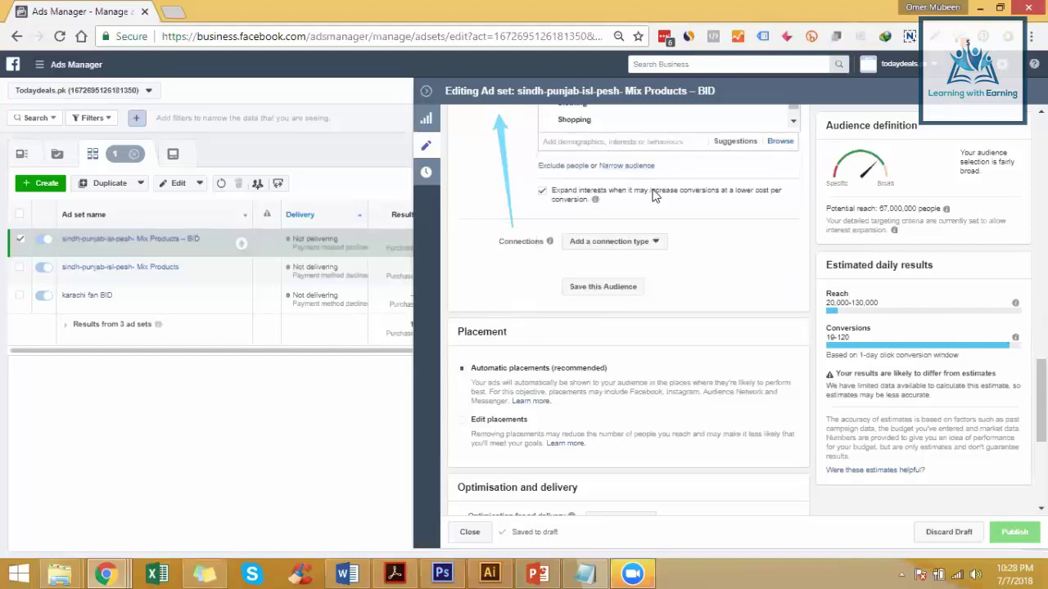
# - Switch the ad set from automatic placements to "Edit placements" for manual control of devices and platforms
pyautogui.scroll(1, 637, 265)
pyautogui.scroll(3, 637, 265)
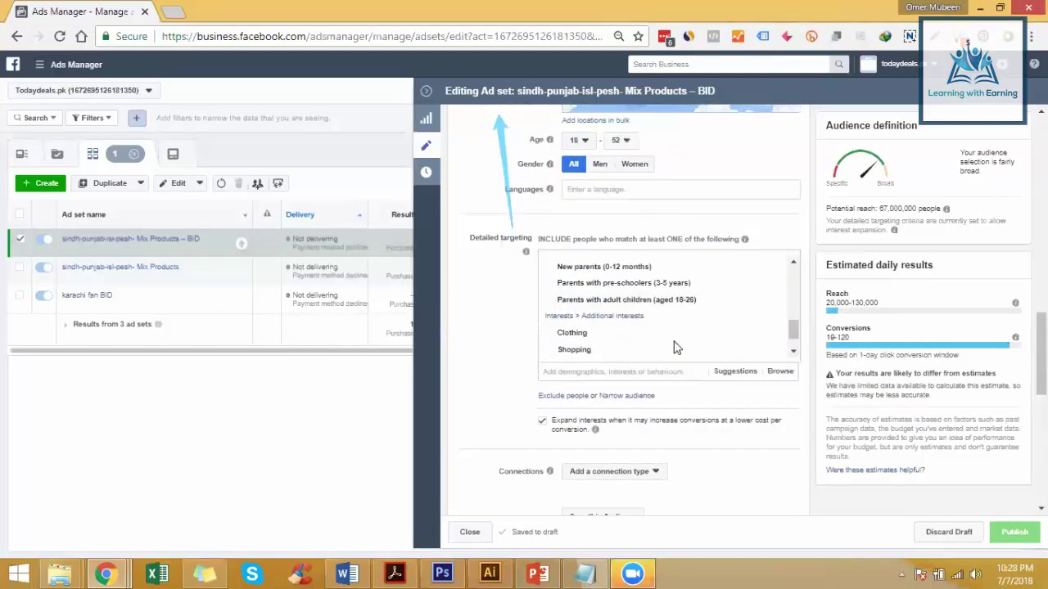
pyautogui.scroll(-3, 644, 339)
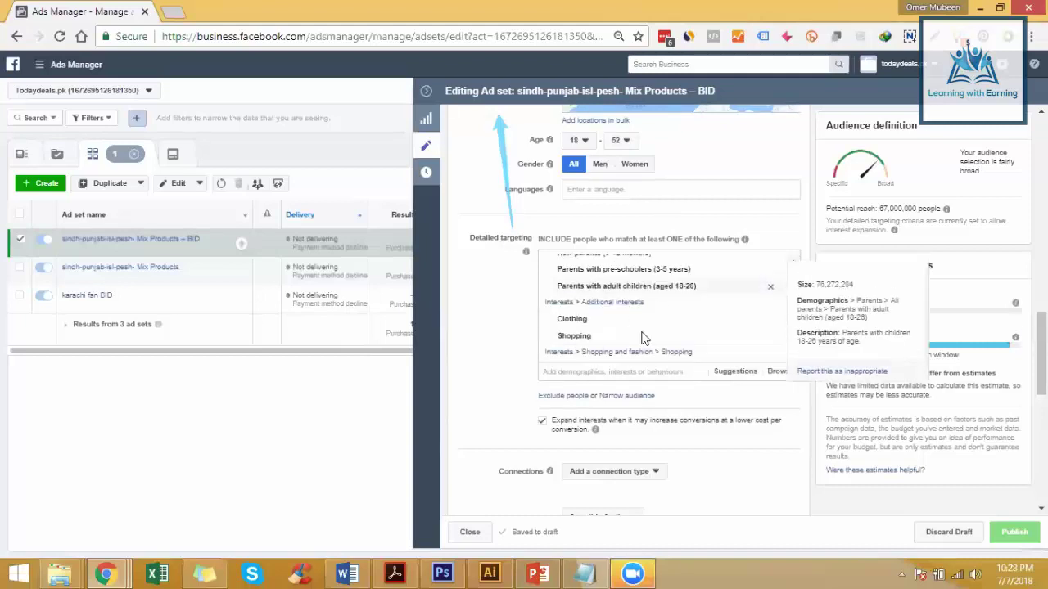
pyautogui.scroll(-5, 458, 169)
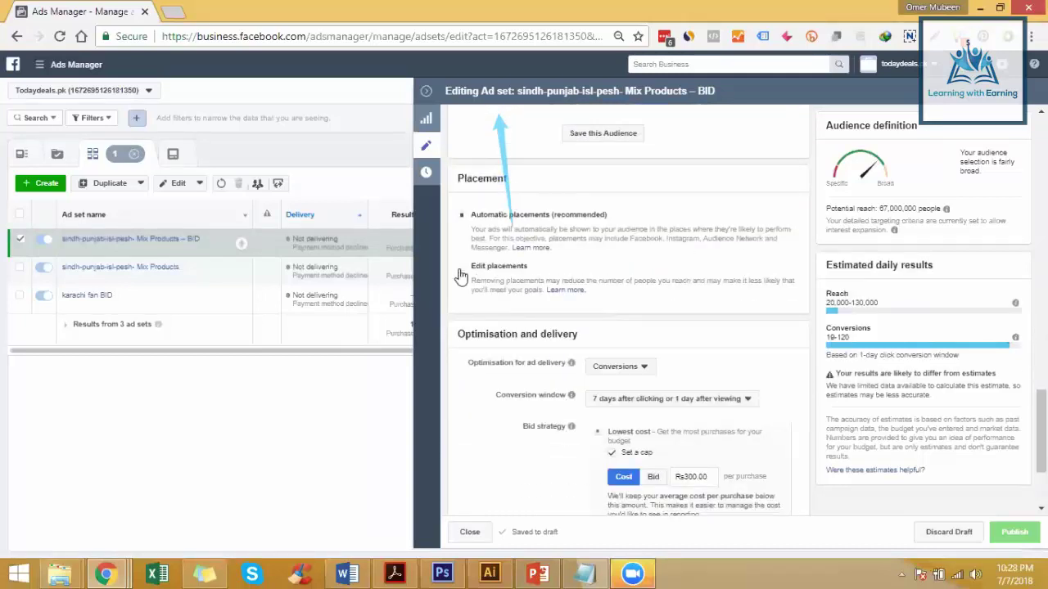
pyautogui.click(492, 275)
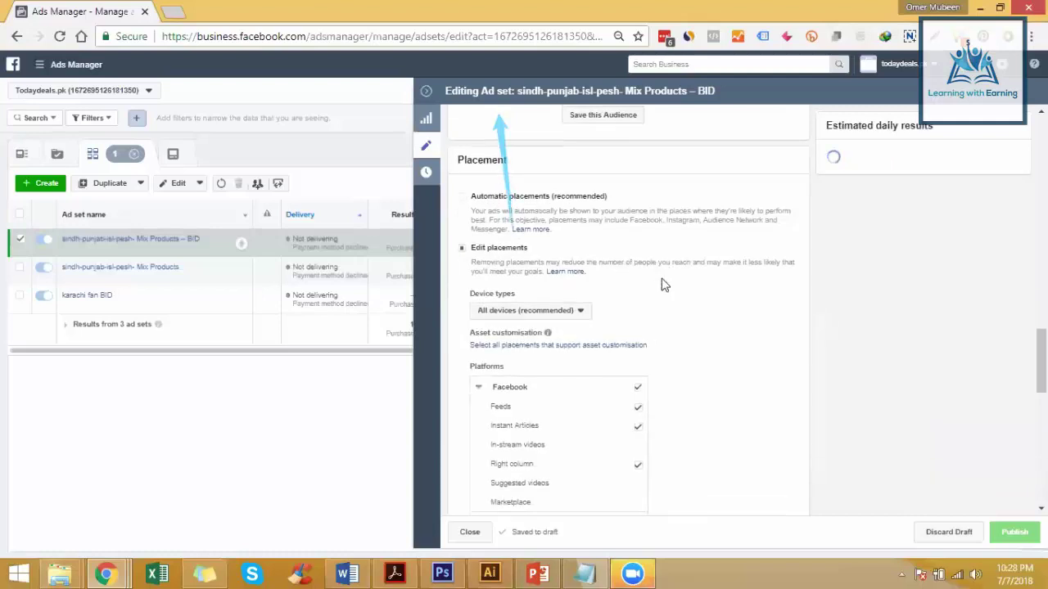
pyautogui.scroll(-1, 664, 284)
pyautogui.scroll(-1, 664, 284)
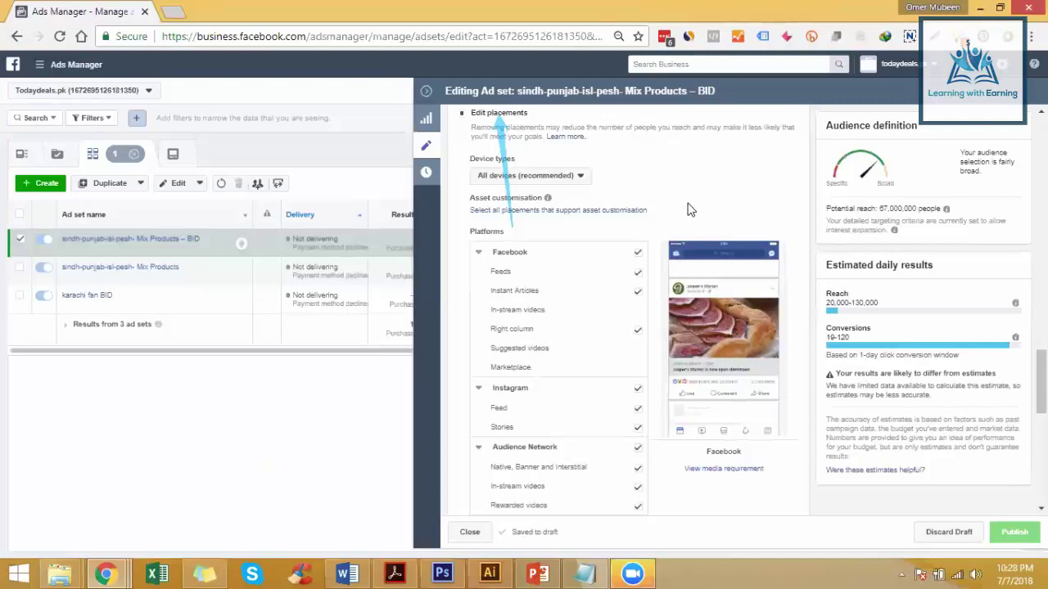
# - Restrict the placement device types to Mobile only by excluding Desktop
pyautogui.click(561, 176)
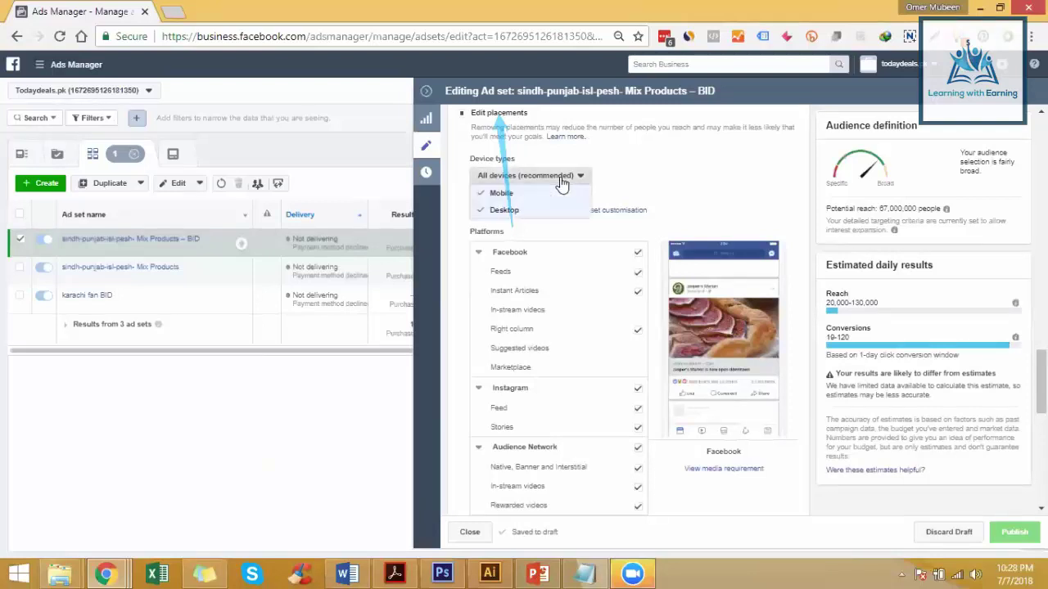
pyautogui.click(502, 209)
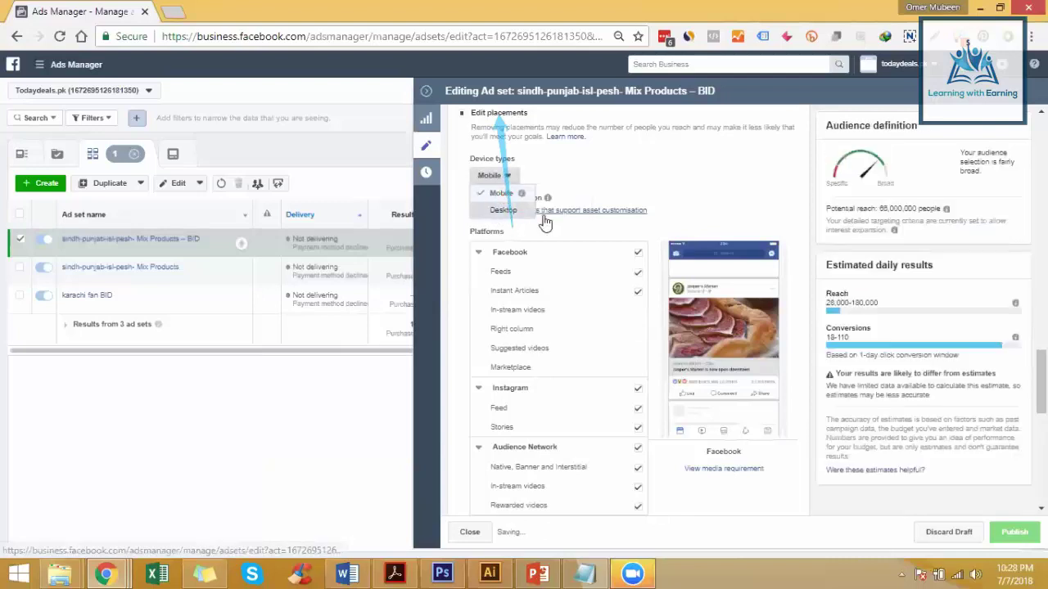
pyautogui.click(544, 223)
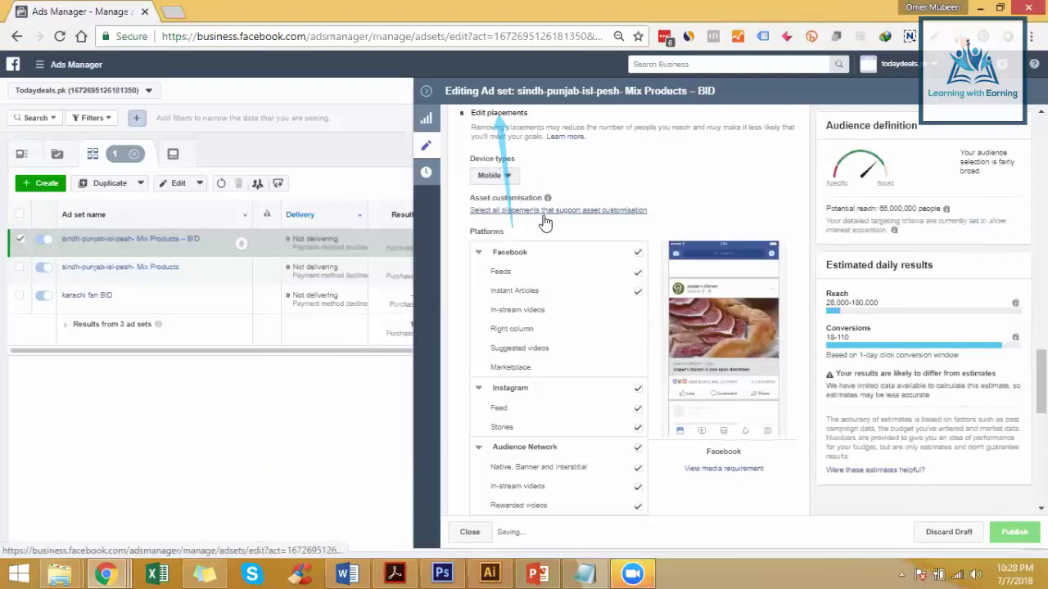
# - Change the placement device types to Desktop only
pyautogui.click(492, 175)
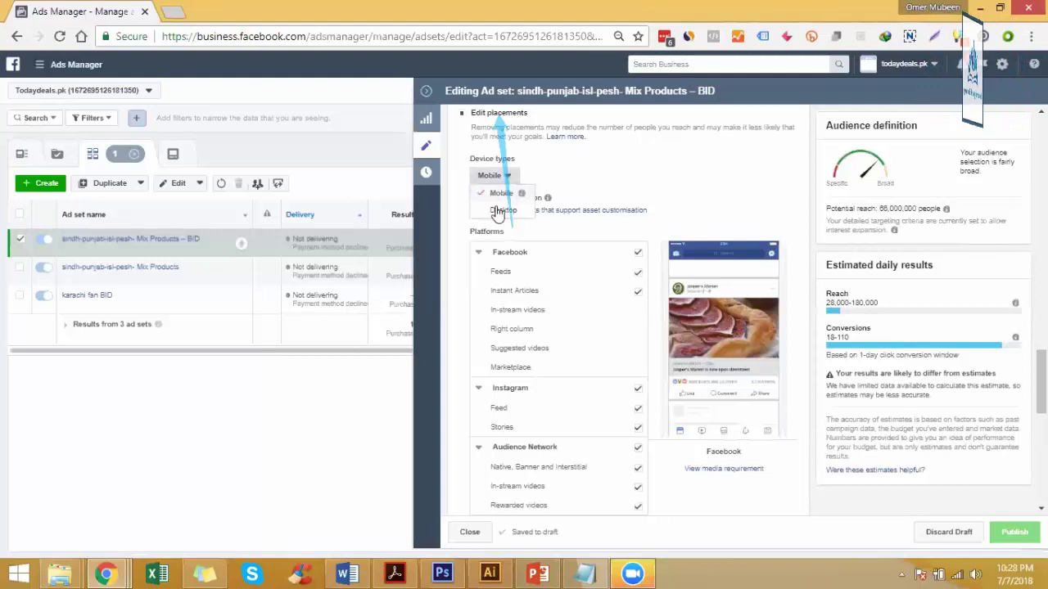
pyautogui.click(497, 211)
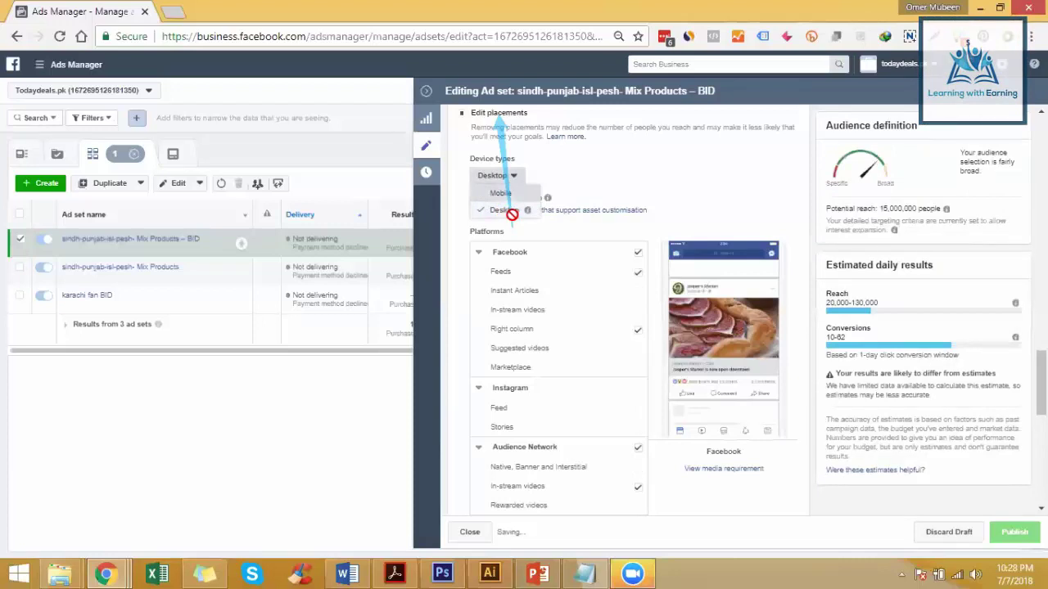
pyautogui.click(569, 188)
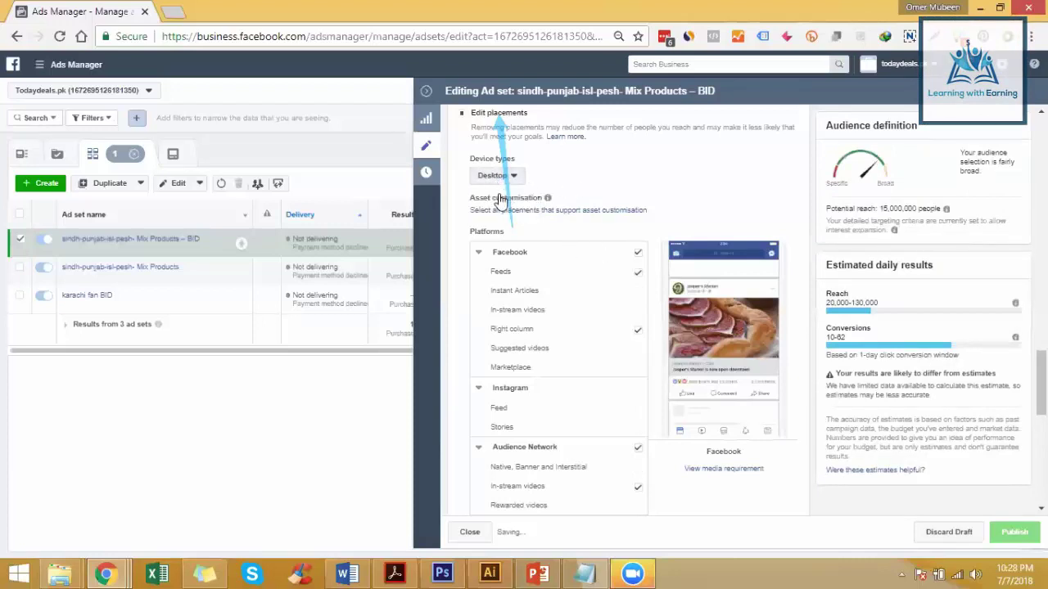
# - Set the placement device types back to "All devices (recommended)" by including Mobile alongside Desktop
pyautogui.click(500, 177)
pyautogui.click(524, 192)
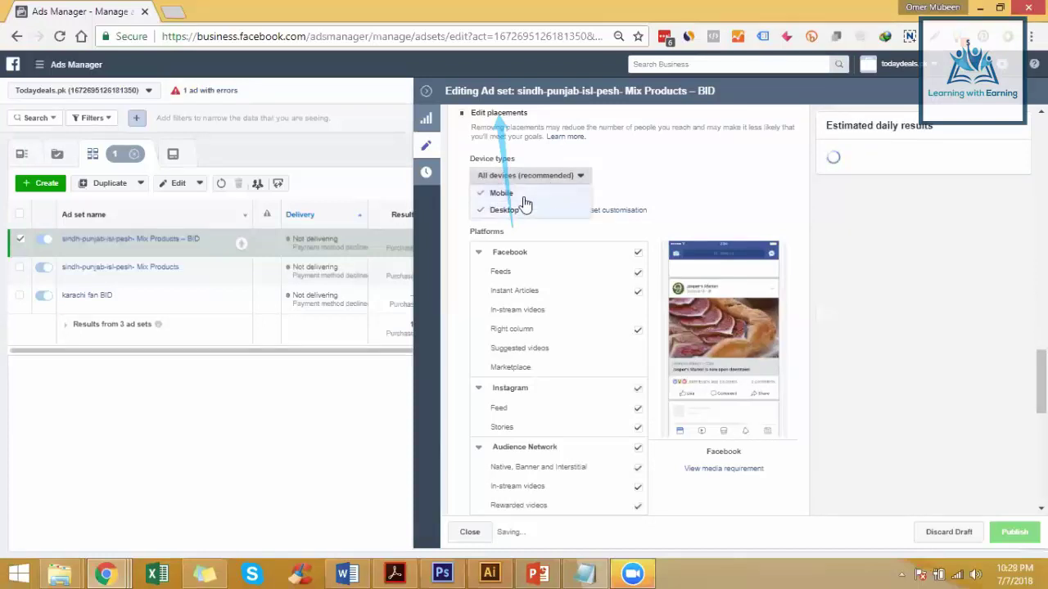
pyautogui.click(584, 187)
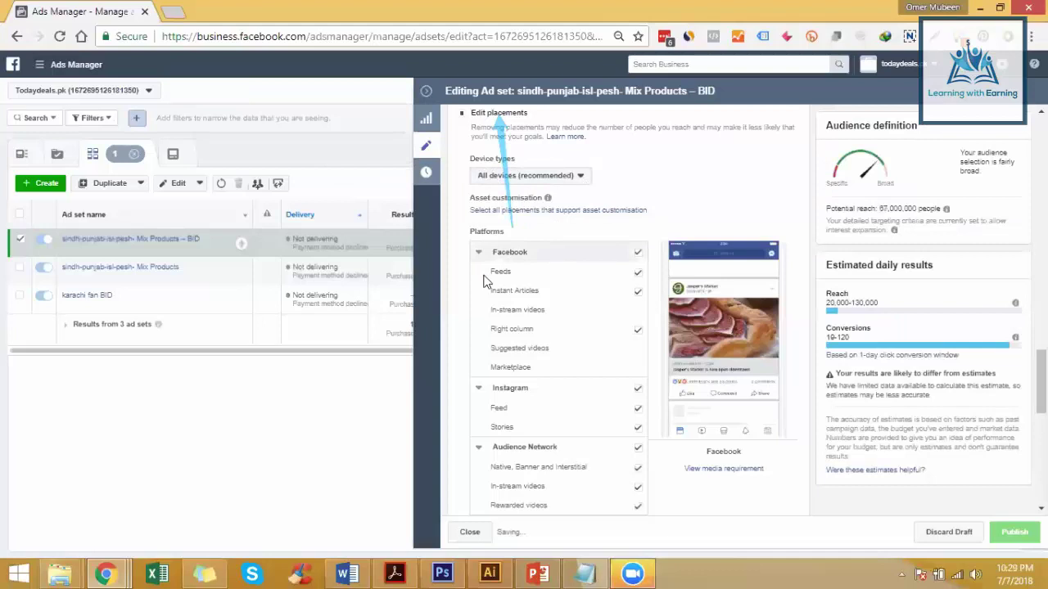
# - Examine the previews of the Facebook Feeds, Instant Articles, In-stream videos and Right column placements
pyautogui.moveTo(609, 283); pyautogui.dragTo(501, 272)
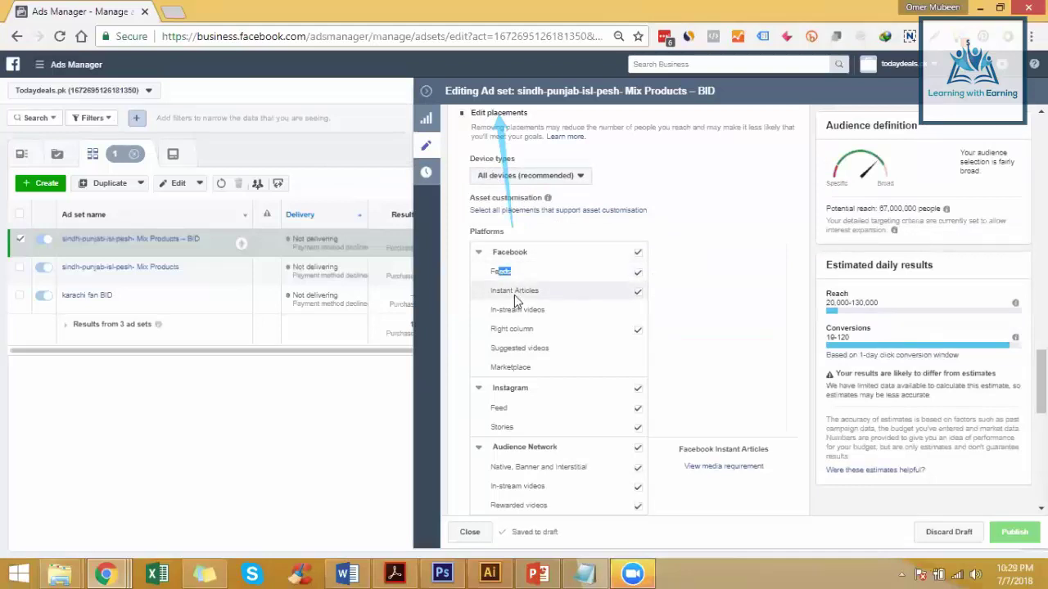
pyautogui.moveTo(519, 311); pyautogui.dragTo(573, 320)
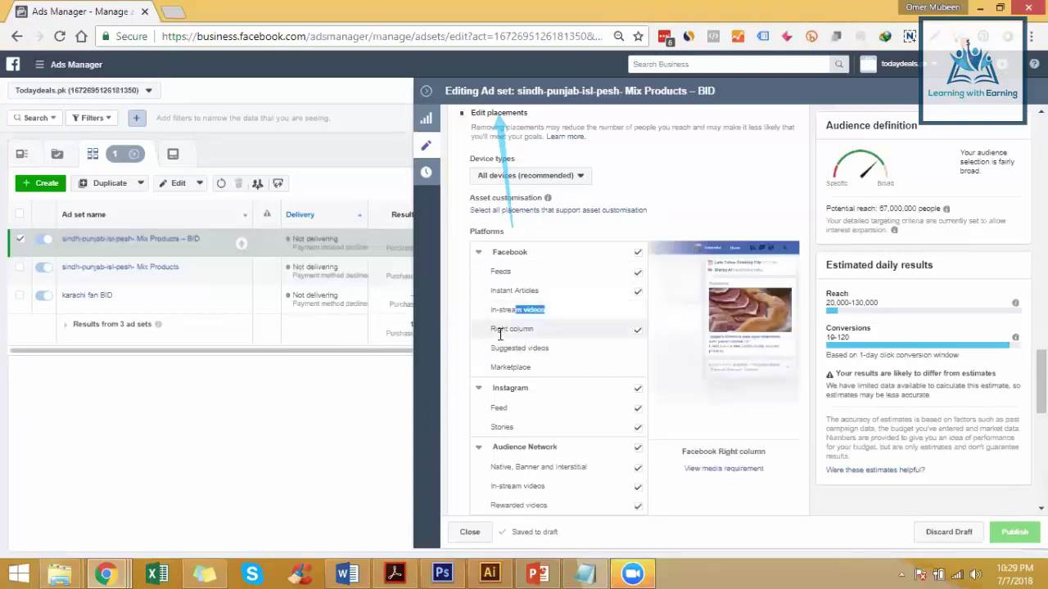
pyautogui.moveTo(499, 328); pyautogui.dragTo(619, 334)
# - Switch to the other browser window with Facebook and examine the sponsored ads in the news feed and its right column
pyautogui.click(106, 573)
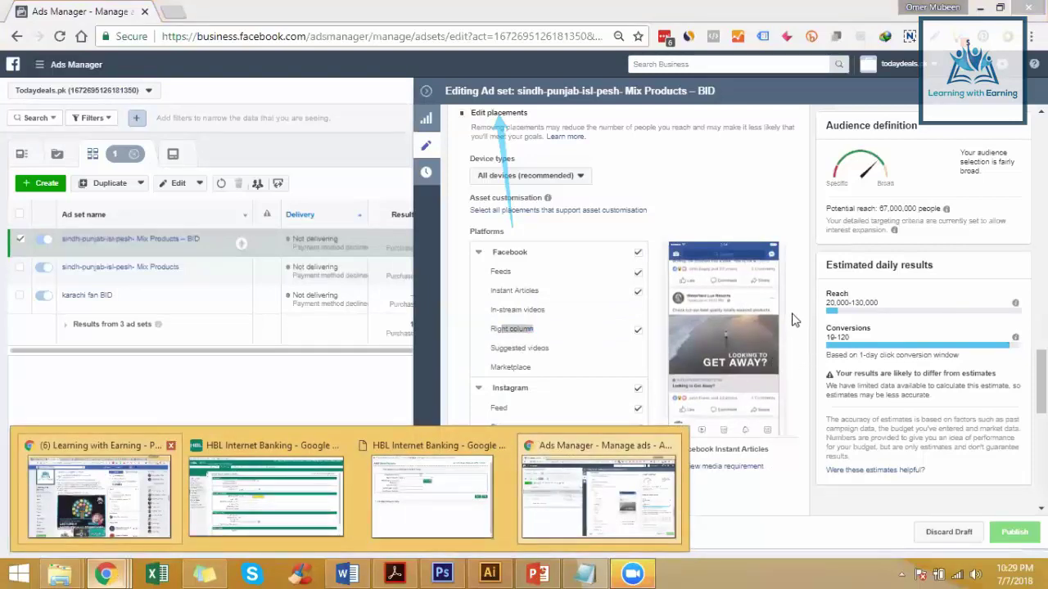
pyautogui.click(99, 492)
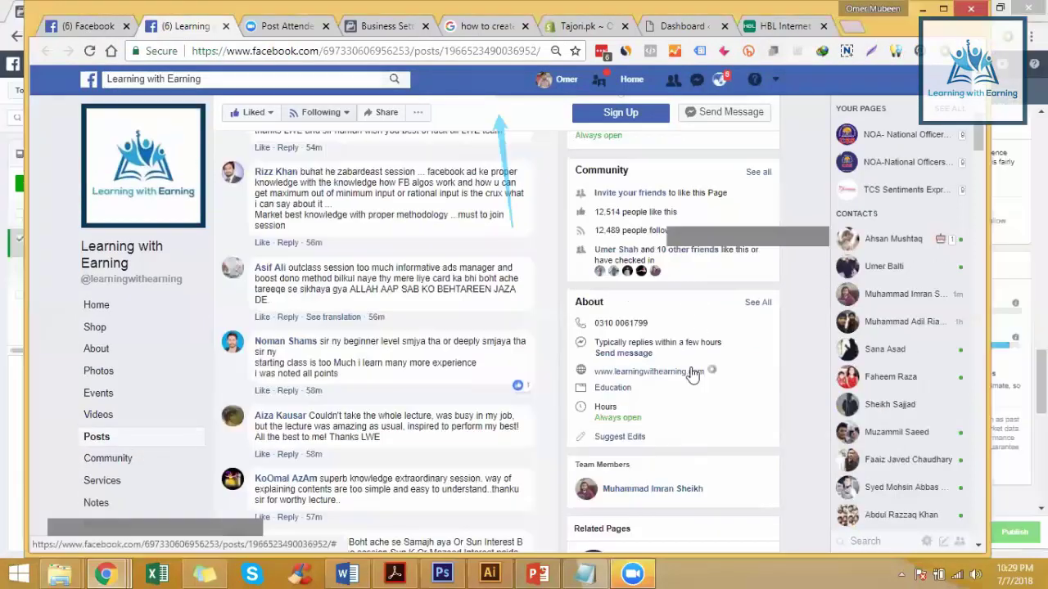
pyautogui.hotkey('alt', 'Left')
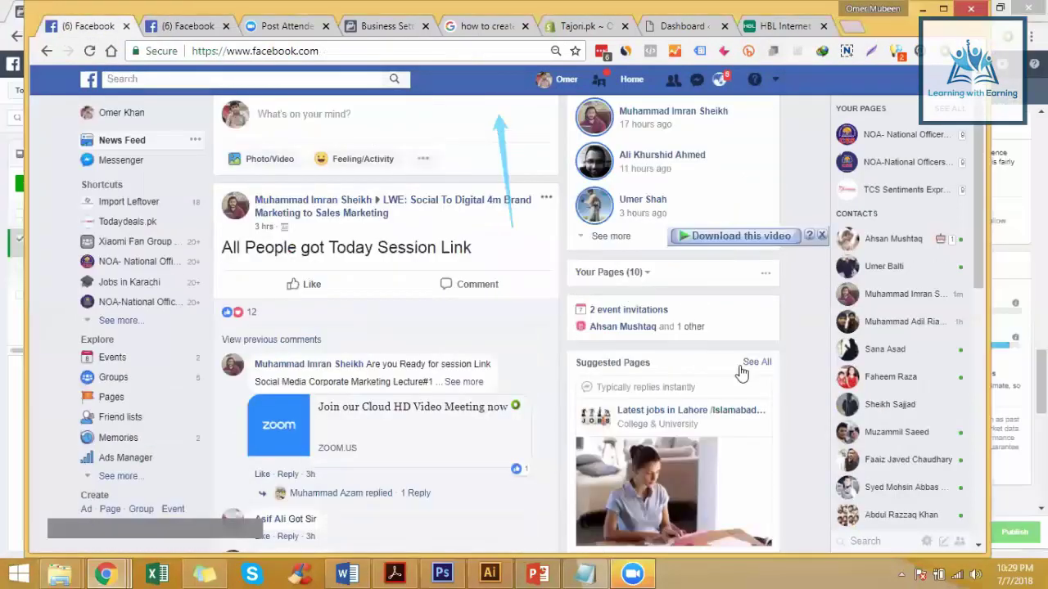
pyautogui.scroll(-3, 741, 373)
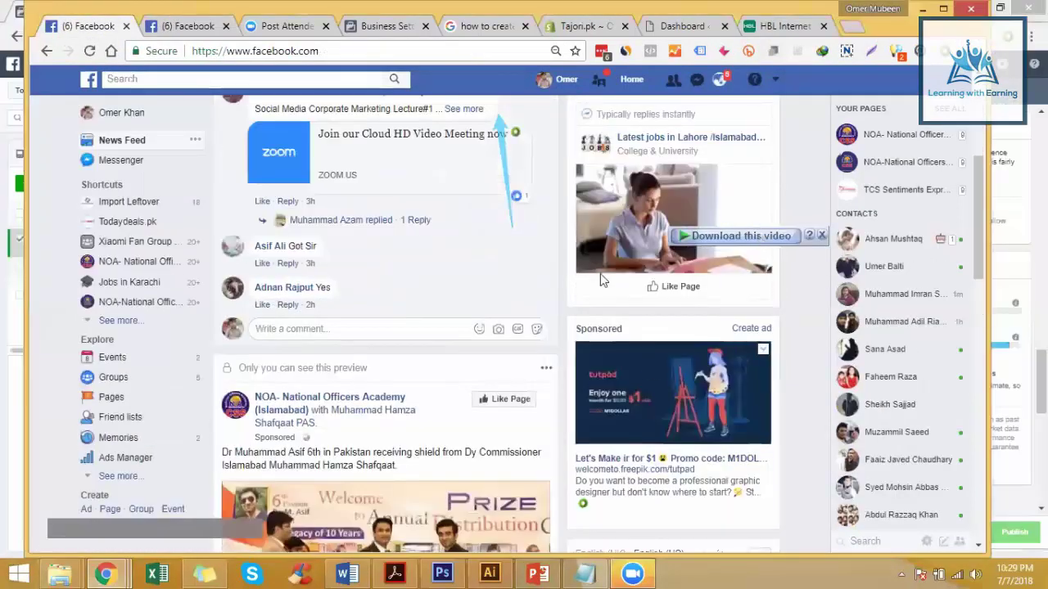
pyautogui.scroll(-2, 605, 246)
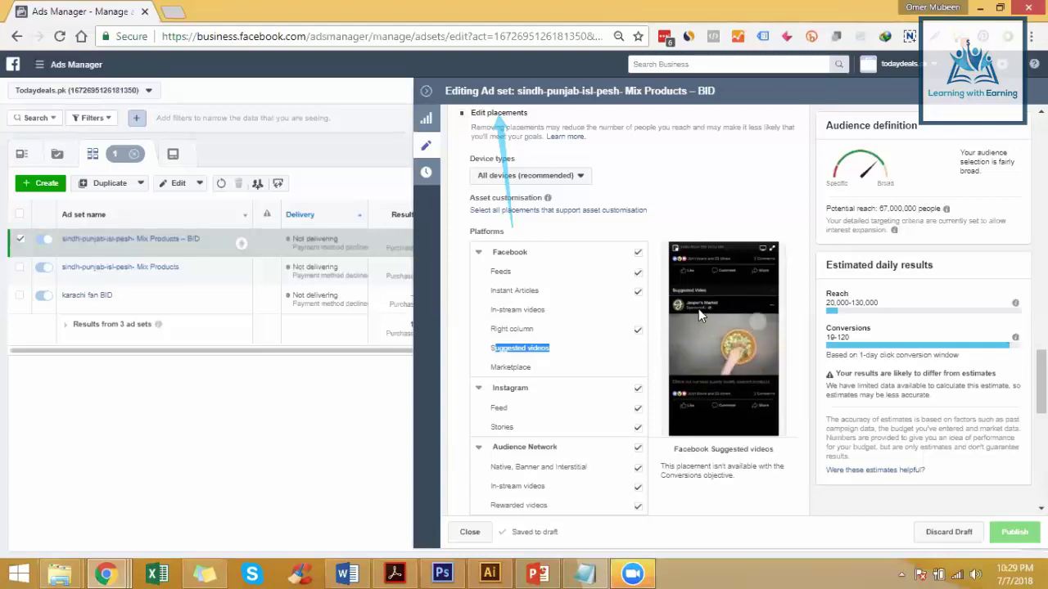
# - Review the Facebook Marketplace, Instagram, Audience Network and Messenger placements in the platform list
pyautogui.click(509, 368)
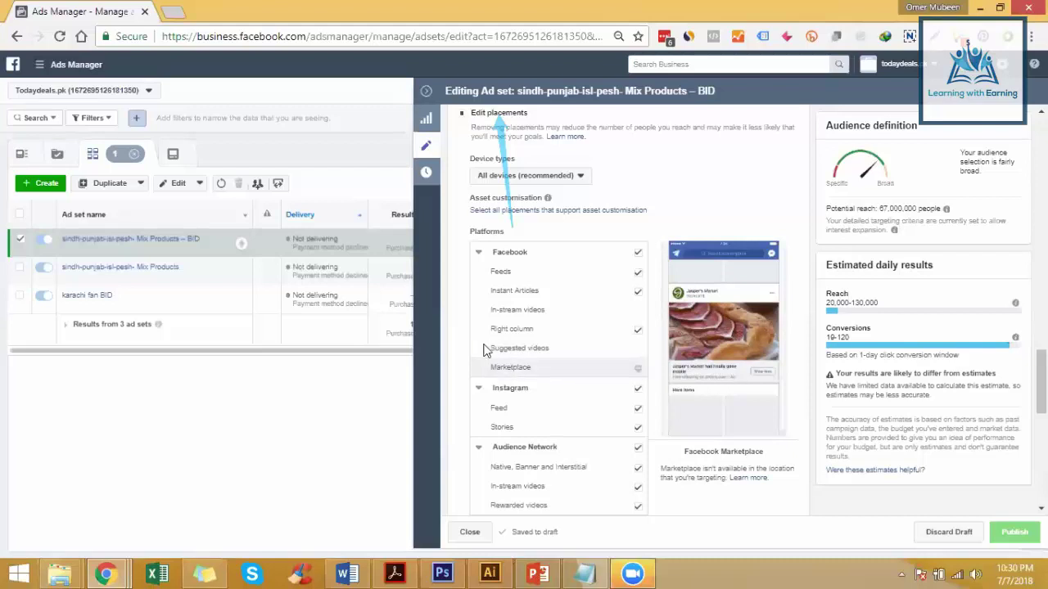
pyautogui.scroll(-1, 537, 331)
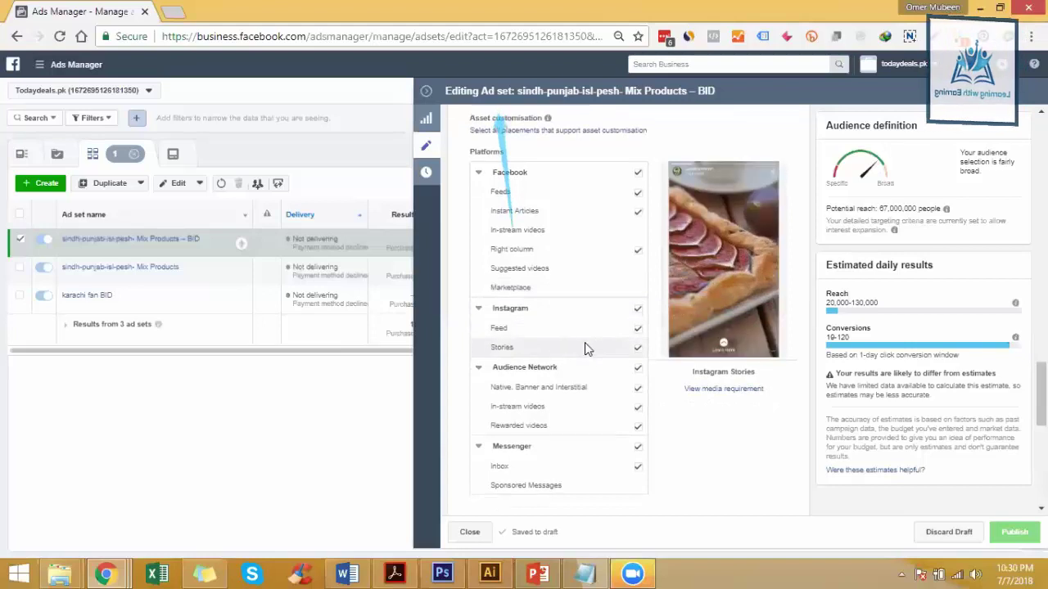
pyautogui.scroll(-2, 573, 340)
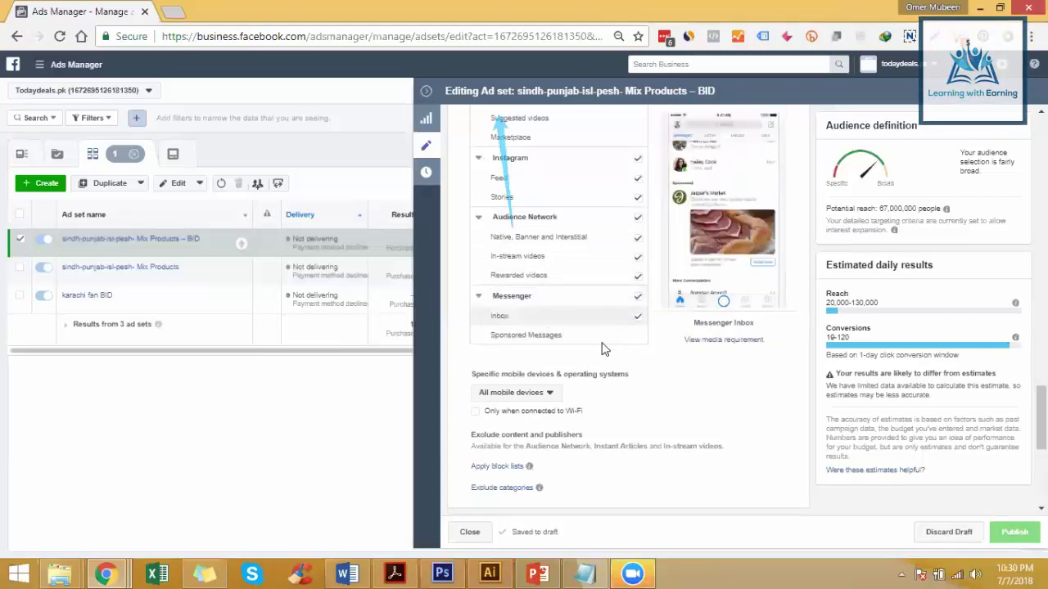
pyautogui.scroll(3, 586, 331)
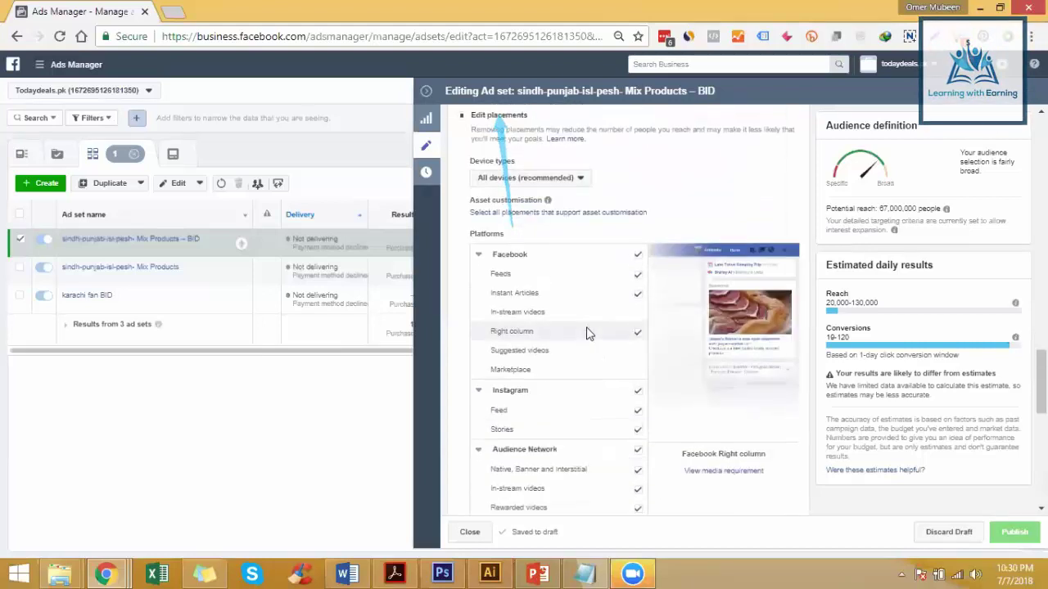
# - Restrict the specific mobile devices and operating systems to "Android devices only"
pyautogui.scroll(-5, 573, 311)
pyautogui.click(545, 240)
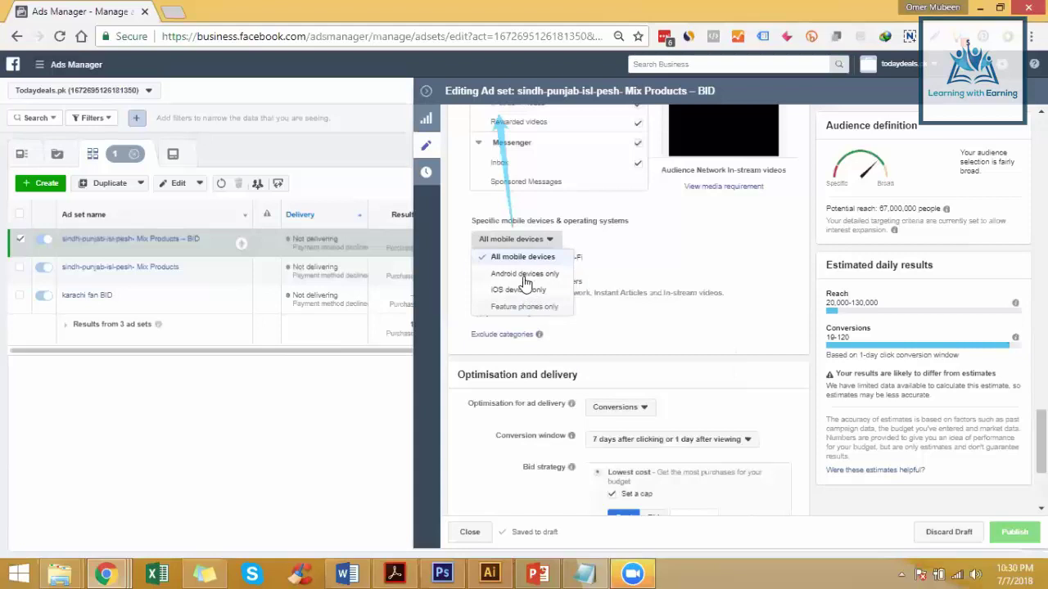
pyautogui.click(525, 277)
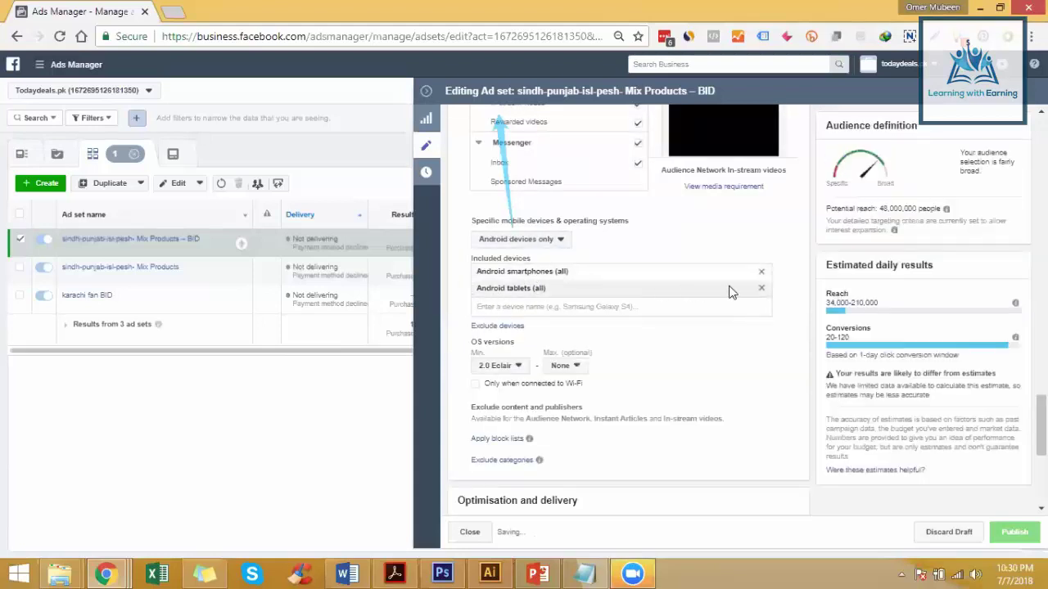
pyautogui.click(581, 310)
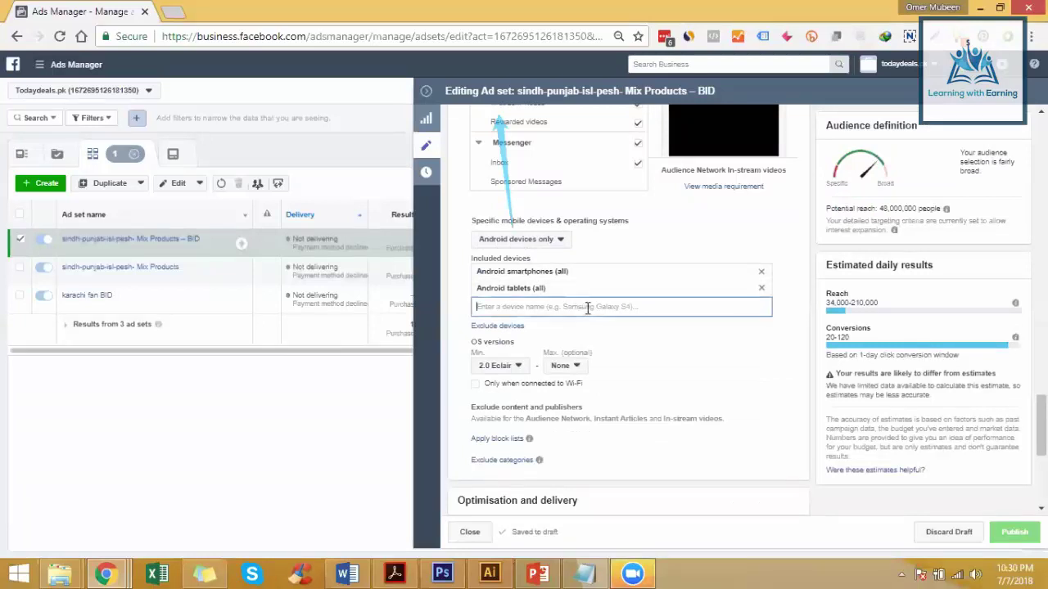
# - Set the minimum Android OS version to 6.0 Marshmallow
pyautogui.click(495, 365)
pyautogui.scroll(-1, 520, 434)
pyautogui.scroll(-4, 521, 433)
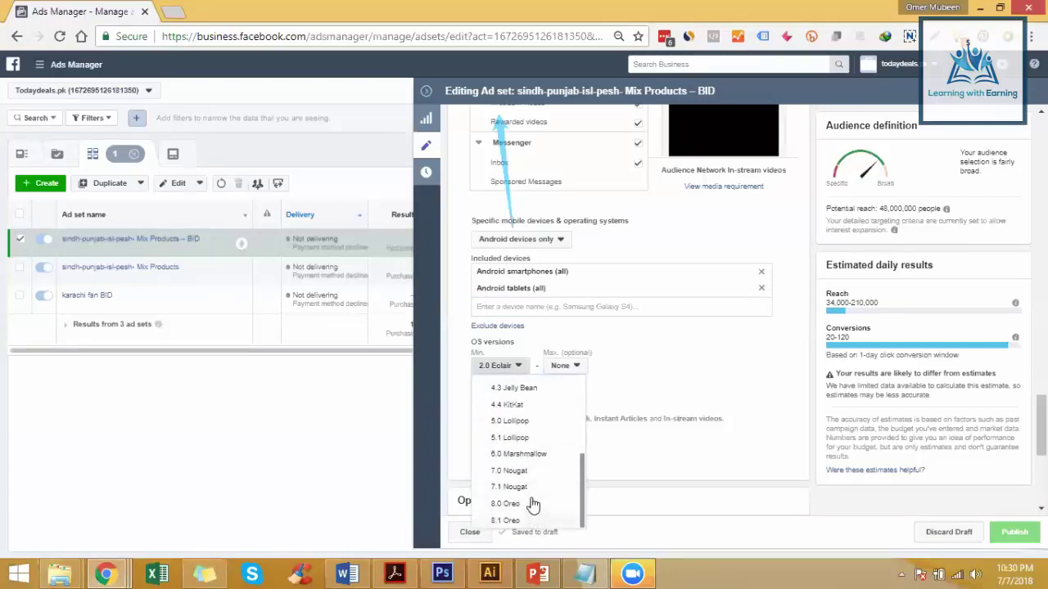
pyautogui.click(534, 455)
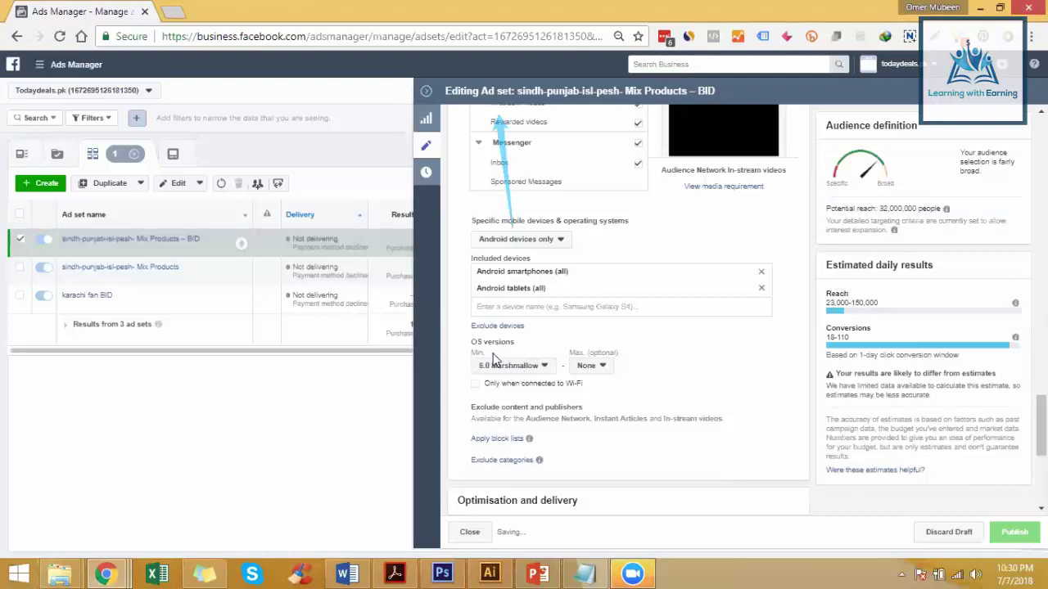
# - Lower the minimum Android OS version to 4.3 Jelly Bean
pyautogui.click(541, 375)
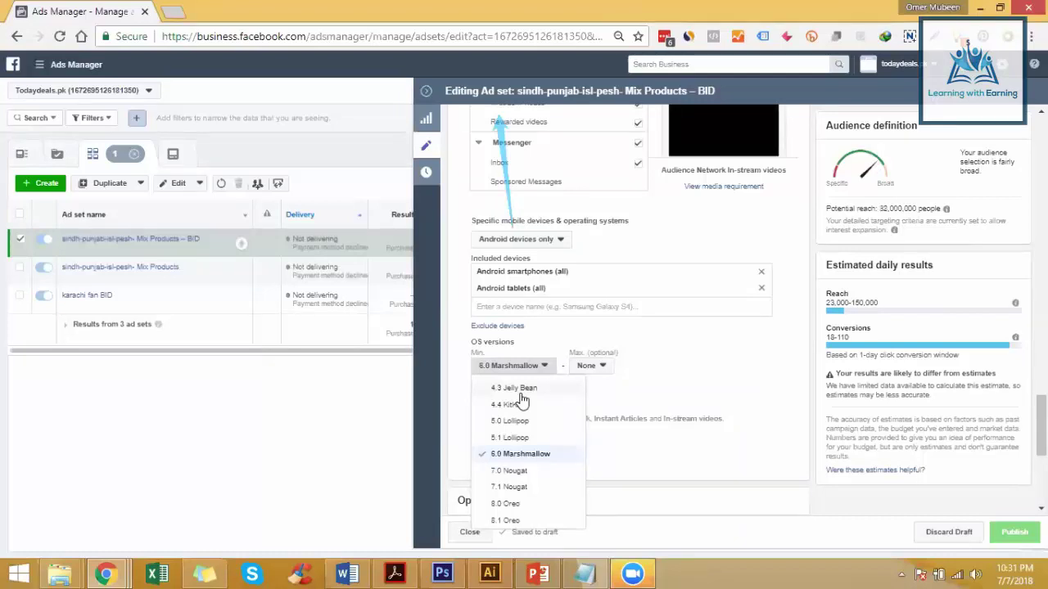
pyautogui.click(521, 391)
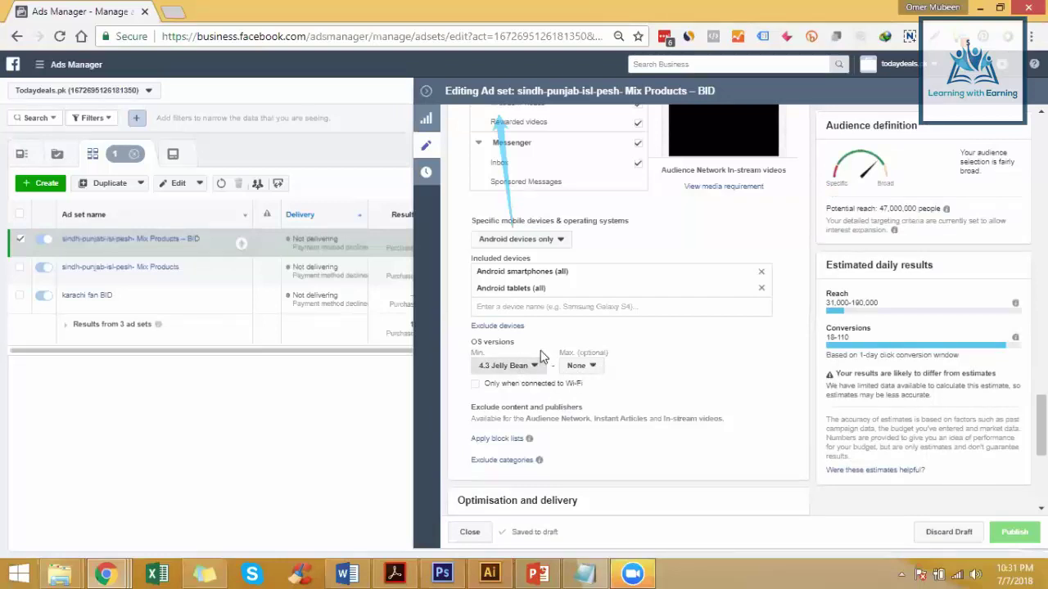
pyautogui.click(514, 365)
# - Search the included devices for Samsung models, shortening the search text to "s", and look through the suggested devices
pyautogui.click(529, 306)
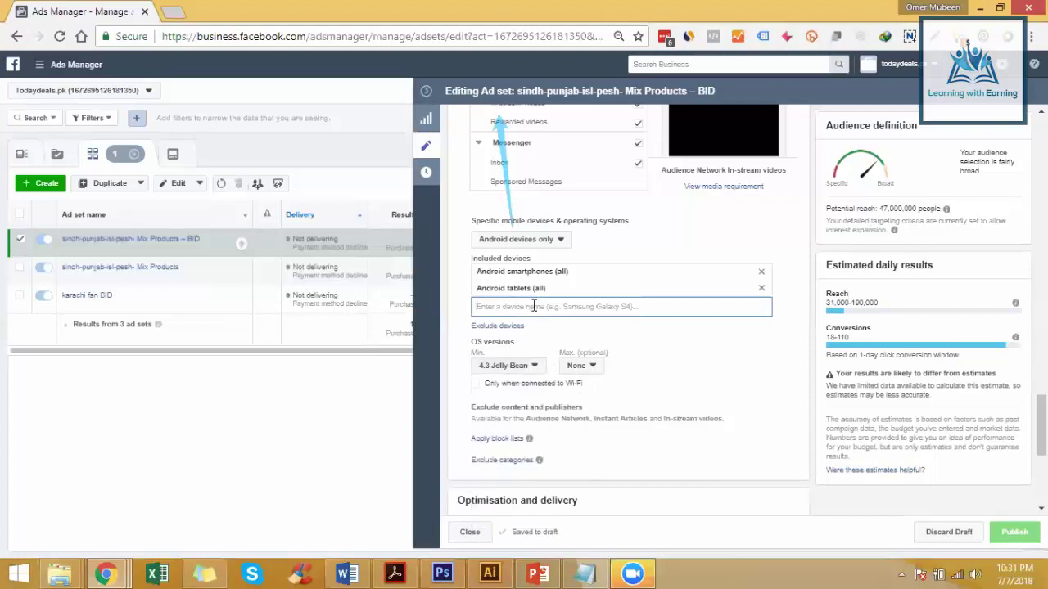
pyautogui.write('sumsang')
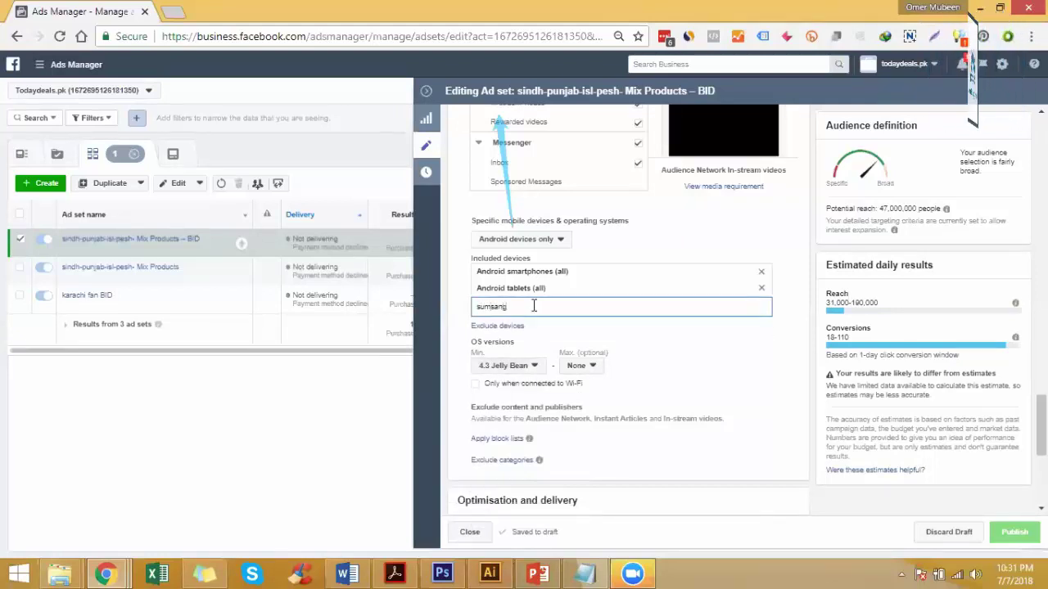
pyautogui.press('BackSpace')
pyautogui.press('BackSpace')
pyautogui.press('BackSpace')
pyautogui.press('BackSpace')
pyautogui.press('BackSpace')
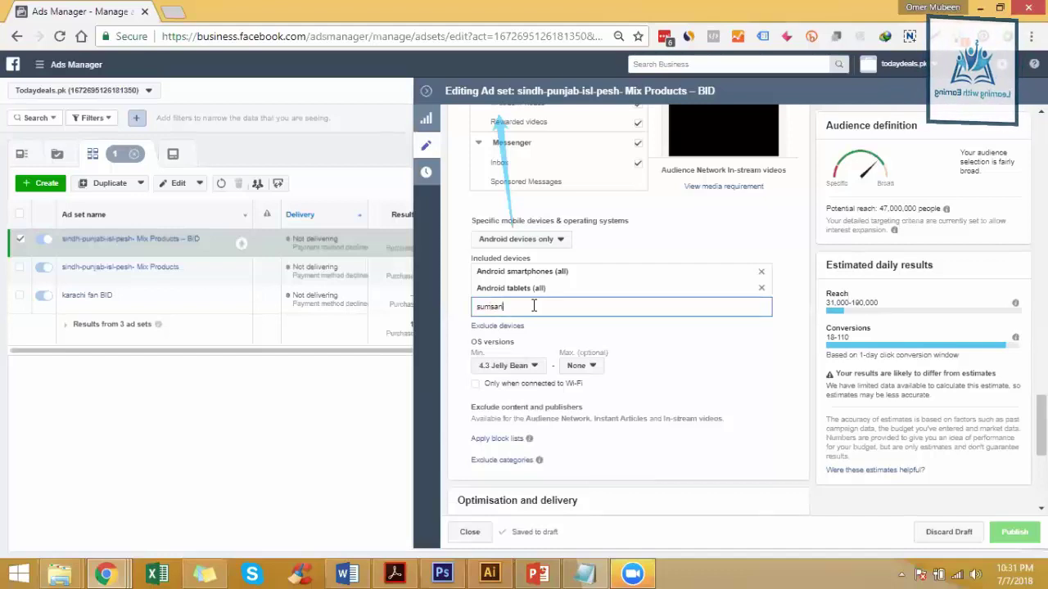
pyautogui.press('BackSpace')
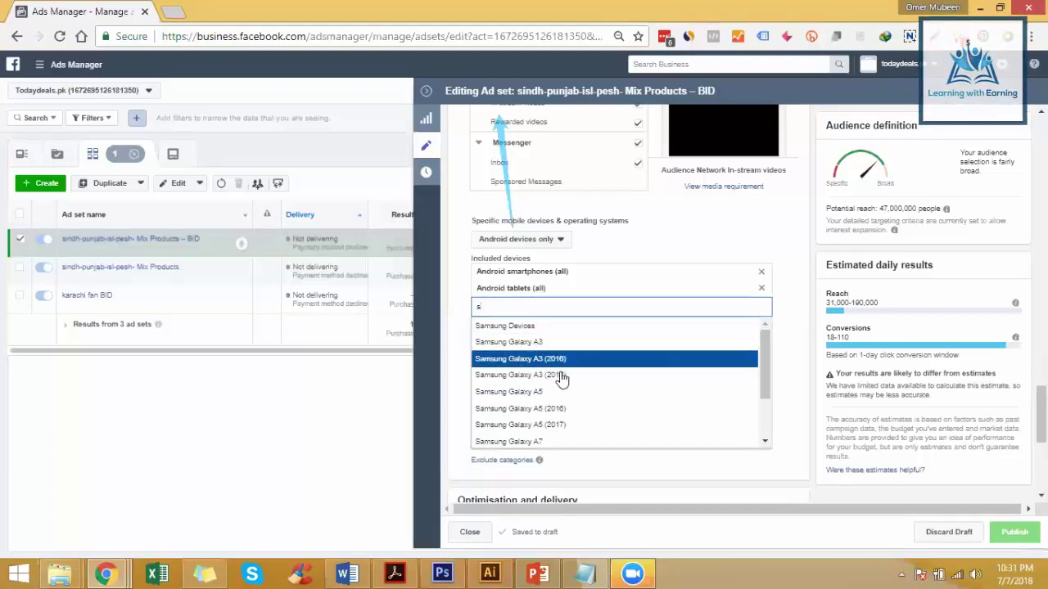
pyautogui.scroll(-2, 573, 426)
pyautogui.scroll(2, 573, 381)
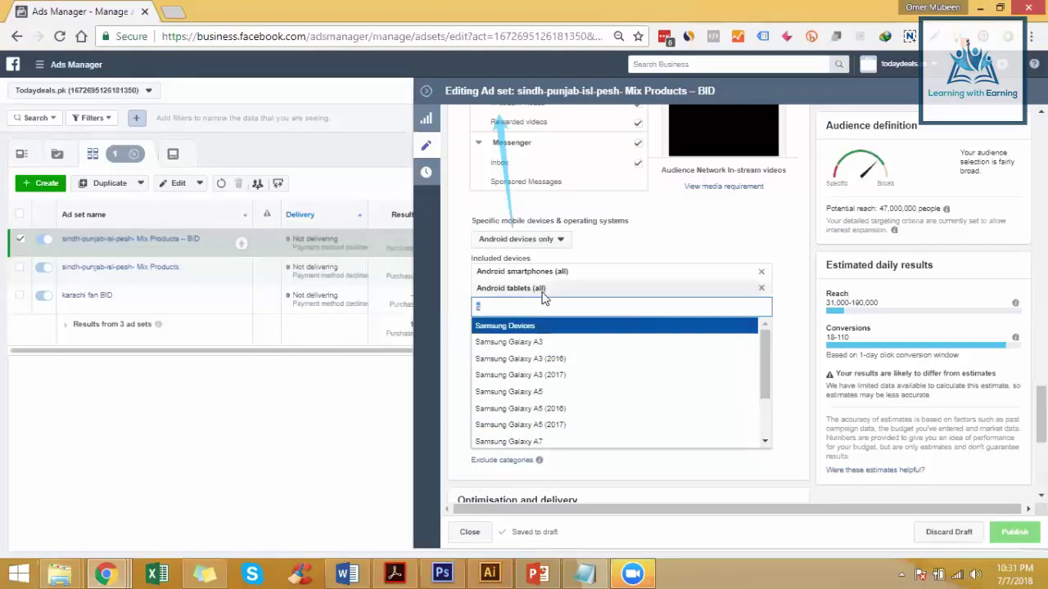
pyautogui.click(735, 287)
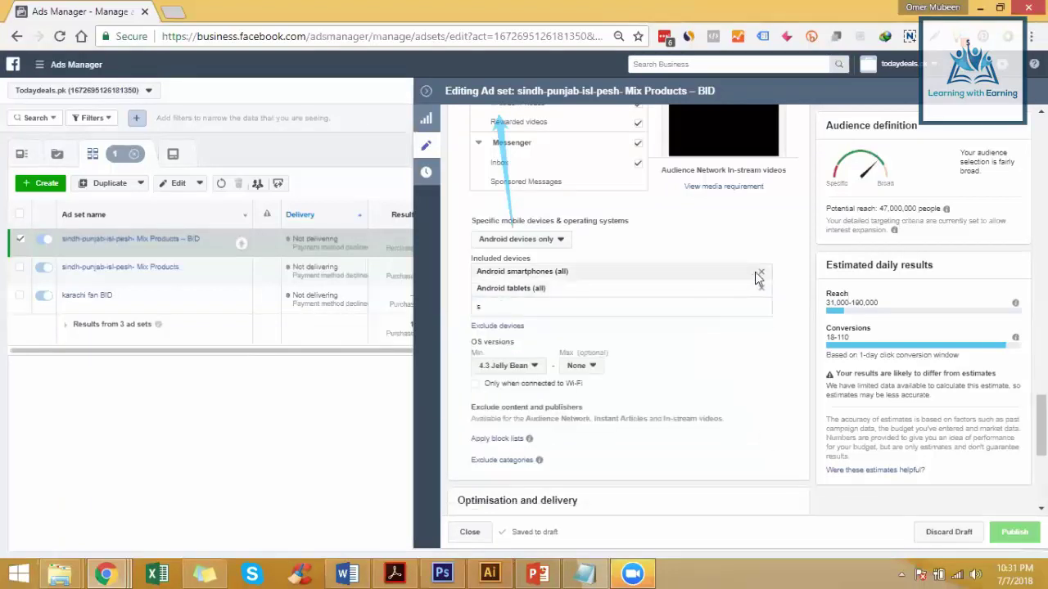
# - Remove "Android smartphones (all)" from the included devices and clear the device search text
pyautogui.click(761, 271)
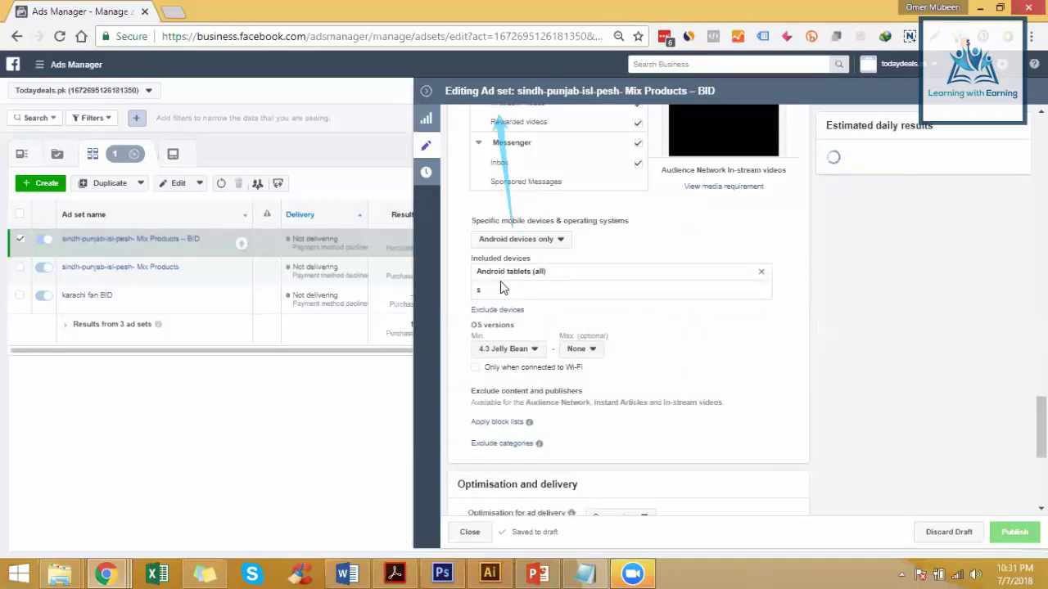
pyautogui.click(540, 288)
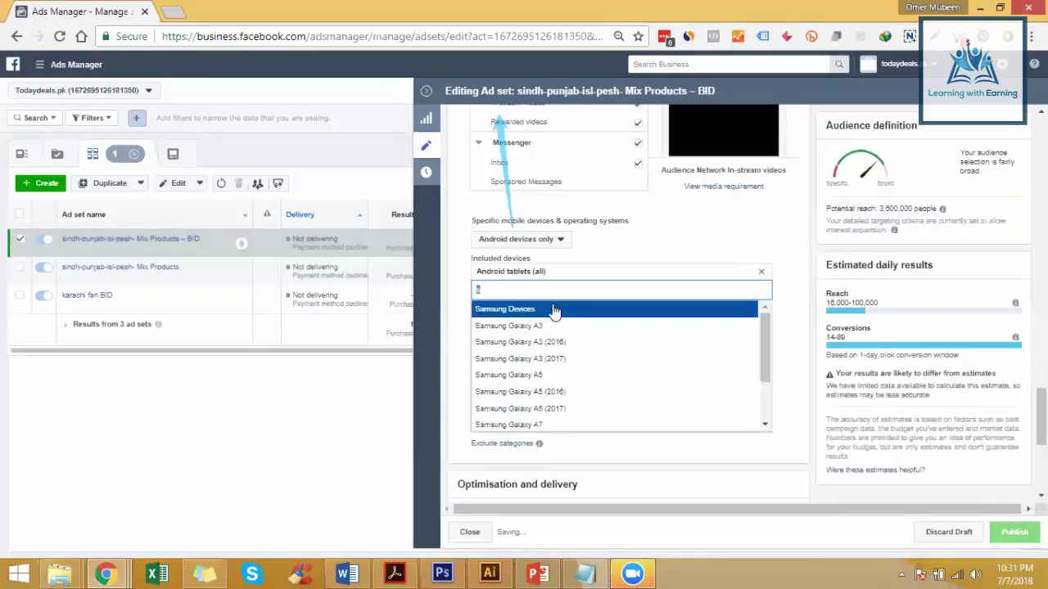
pyautogui.press('BackSpace')
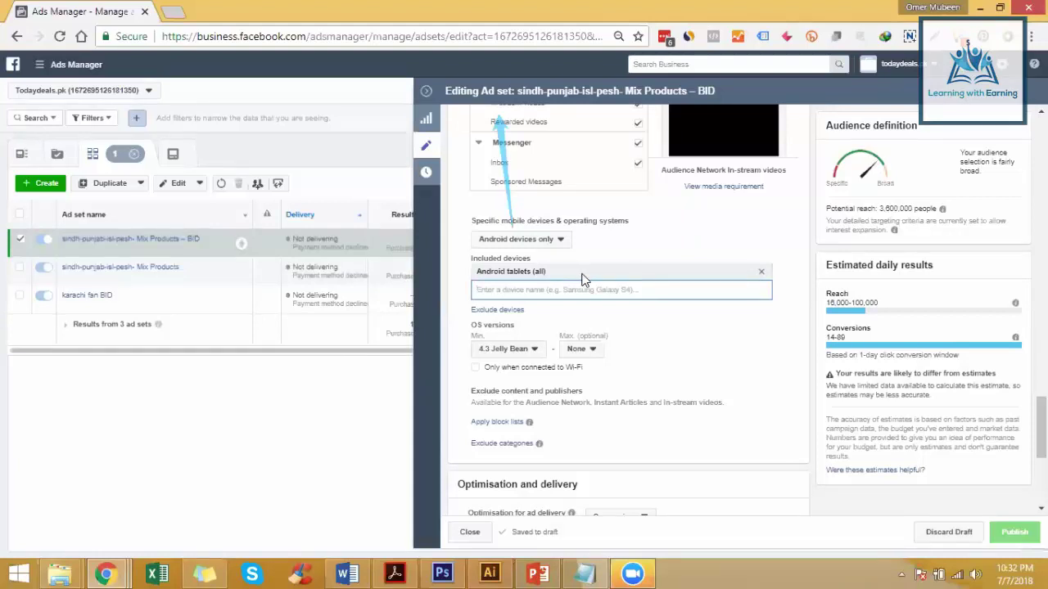
# - Switch the ad set's placement back to "Automatic placements (recommended)"
pyautogui.scroll(-2, 690, 332)
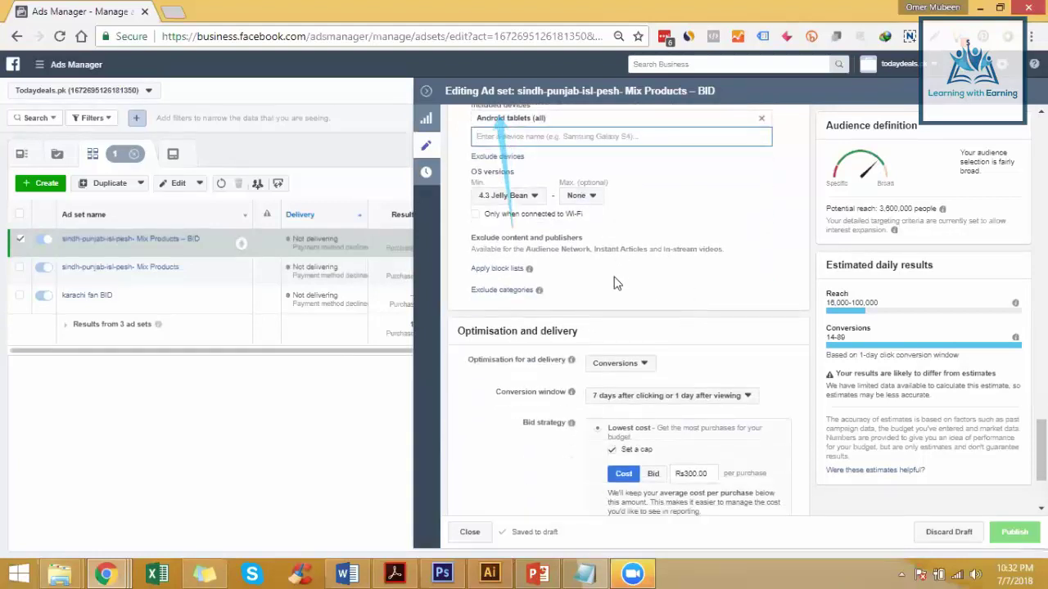
pyautogui.scroll(4, 606, 283)
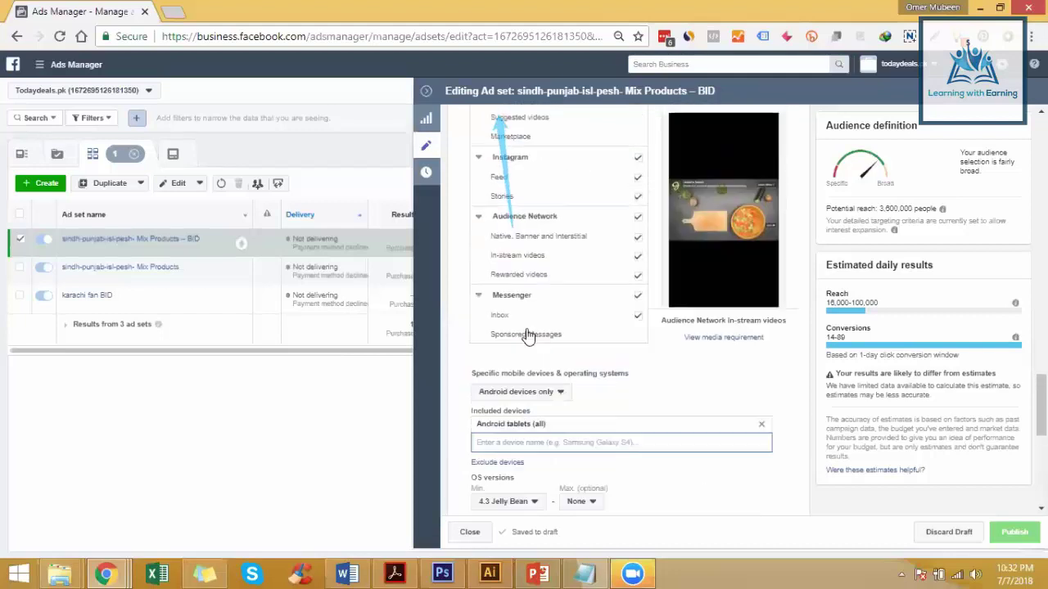
pyautogui.scroll(6, 467, 295)
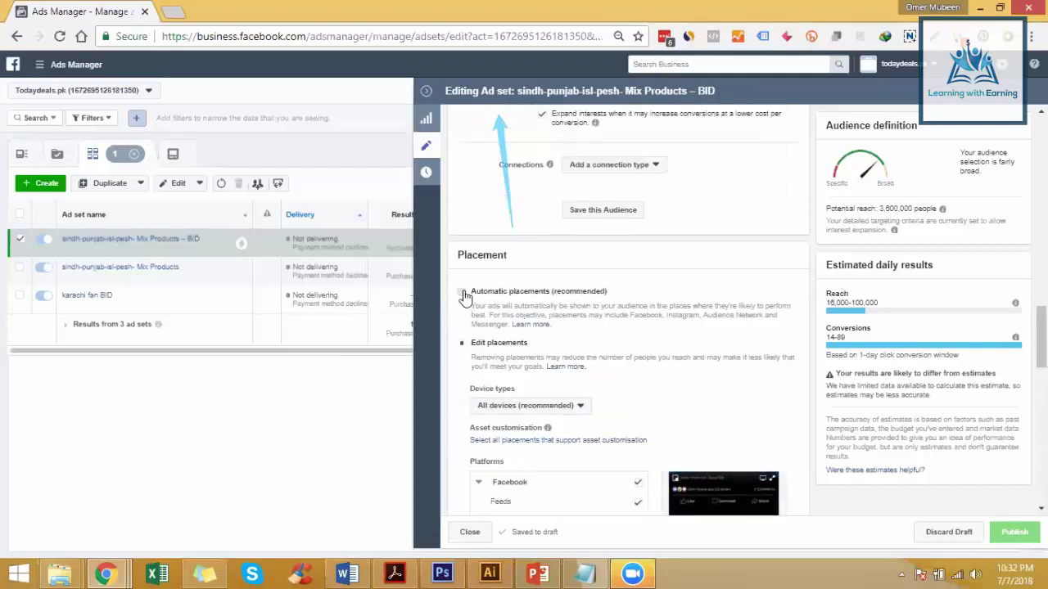
pyautogui.click(464, 294)
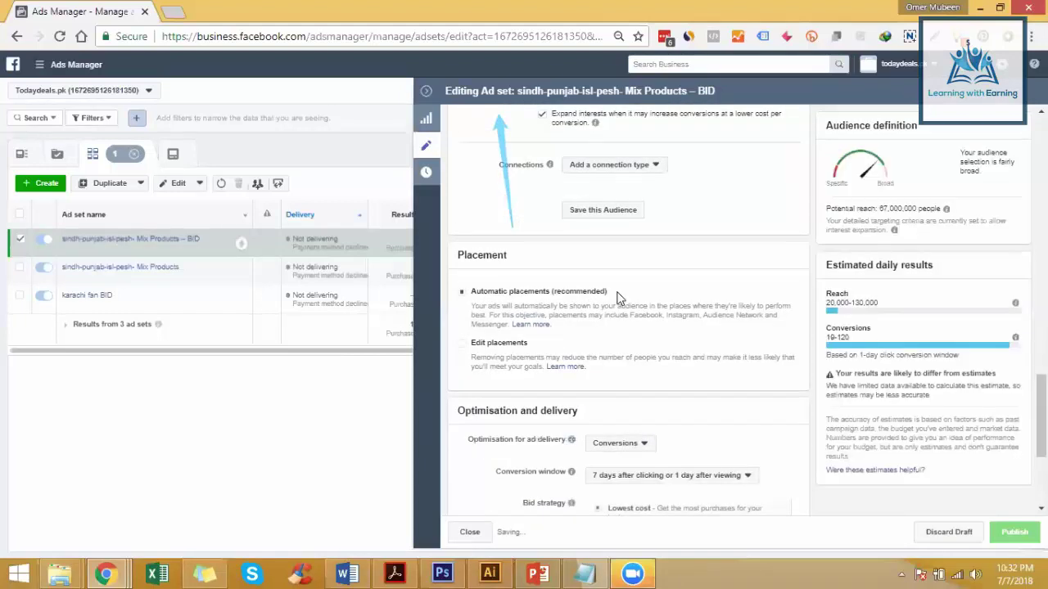
pyautogui.tripleClick(473, 292)
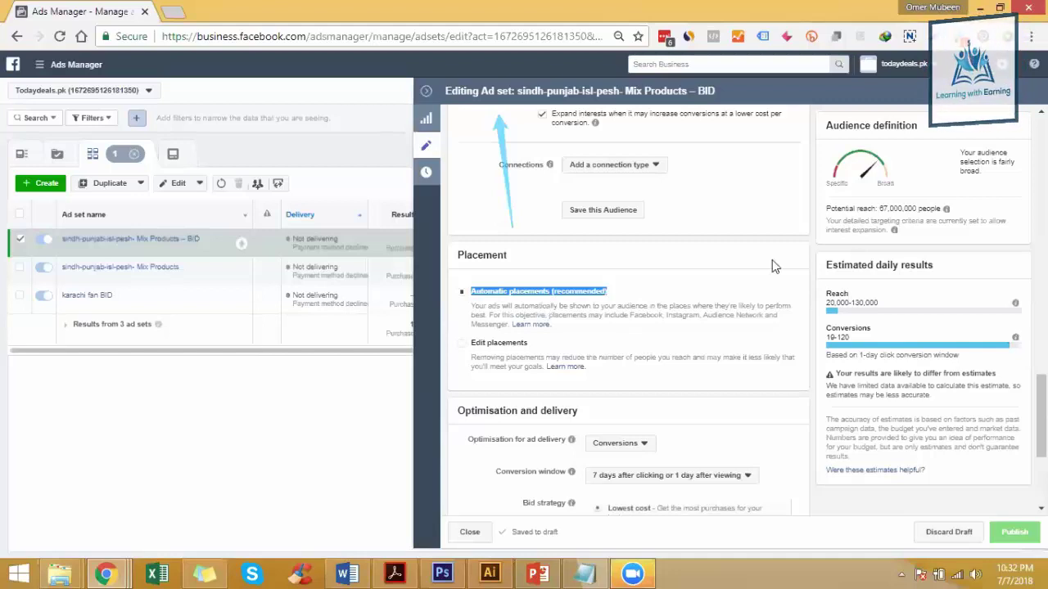
# - Set the cost cap of the ad set's Lowest cost bid strategy to Rs100.00 per purchase
pyautogui.scroll(-2, 772, 391)
pyautogui.scroll(-1, 772, 390)
pyautogui.scroll(2, 525, 310)
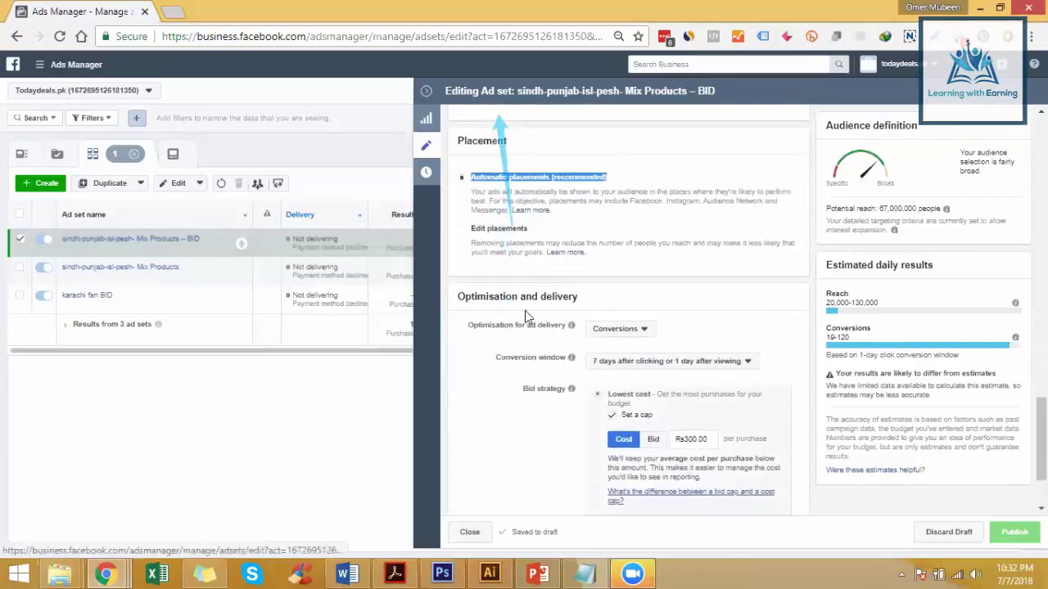
pyautogui.scroll(-1, 537, 338)
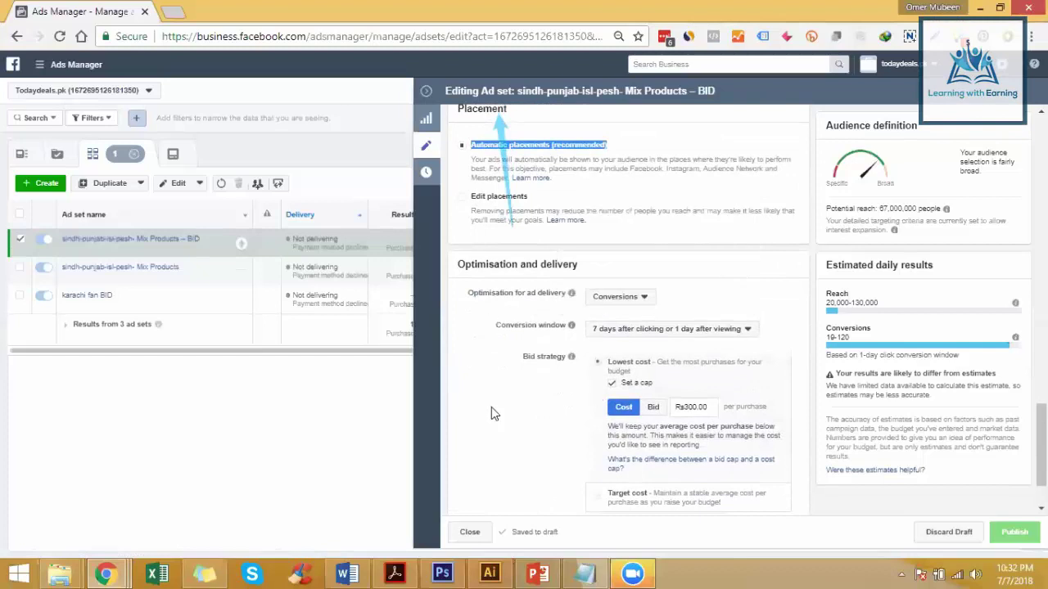
pyautogui.scroll(-1, 708, 346)
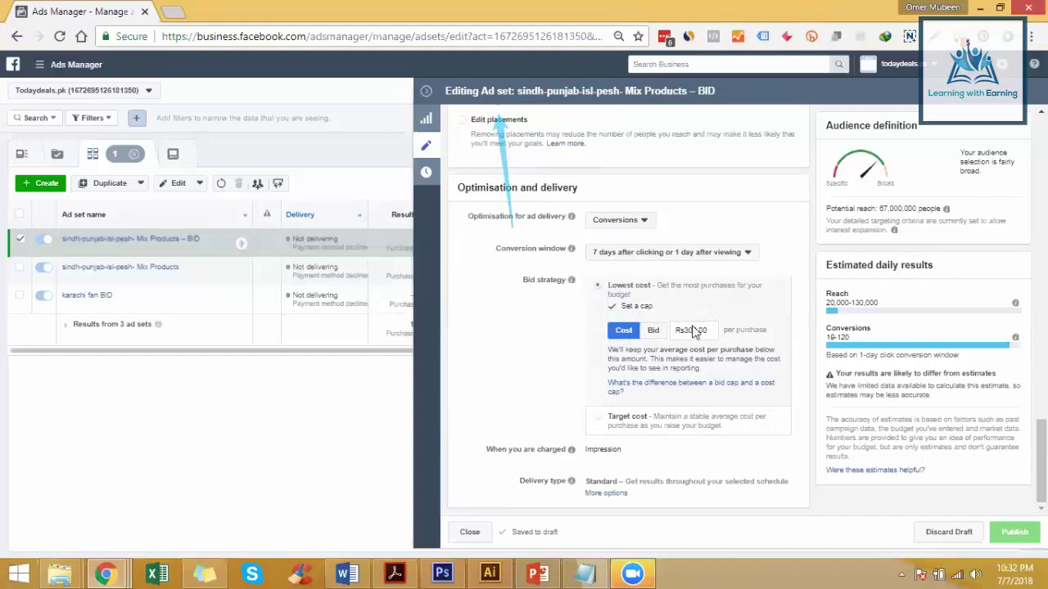
pyautogui.moveTo(713, 334); pyautogui.dragTo(670, 334)
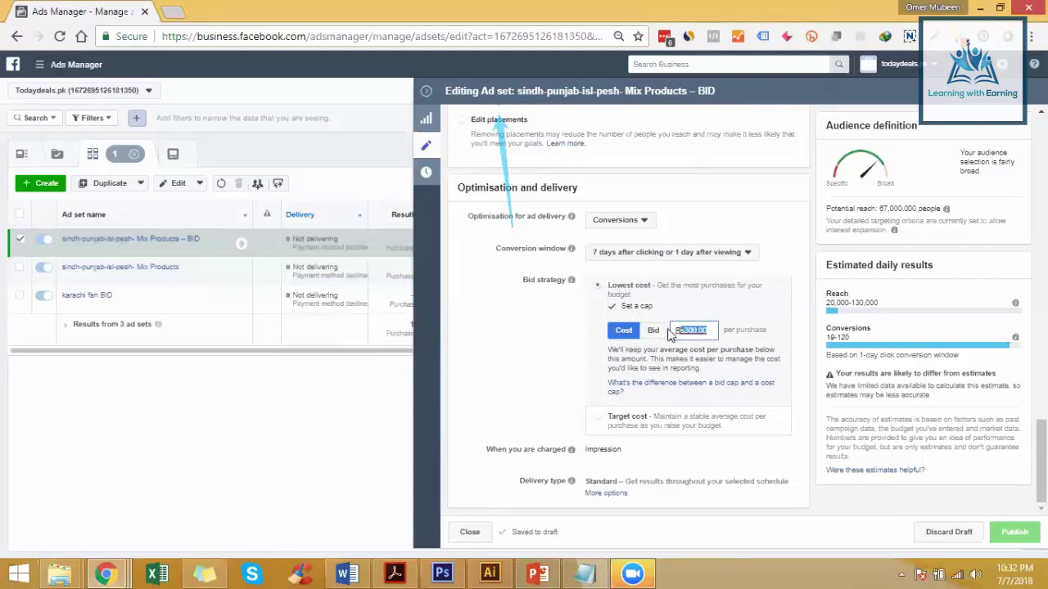
pyautogui.click(758, 340)
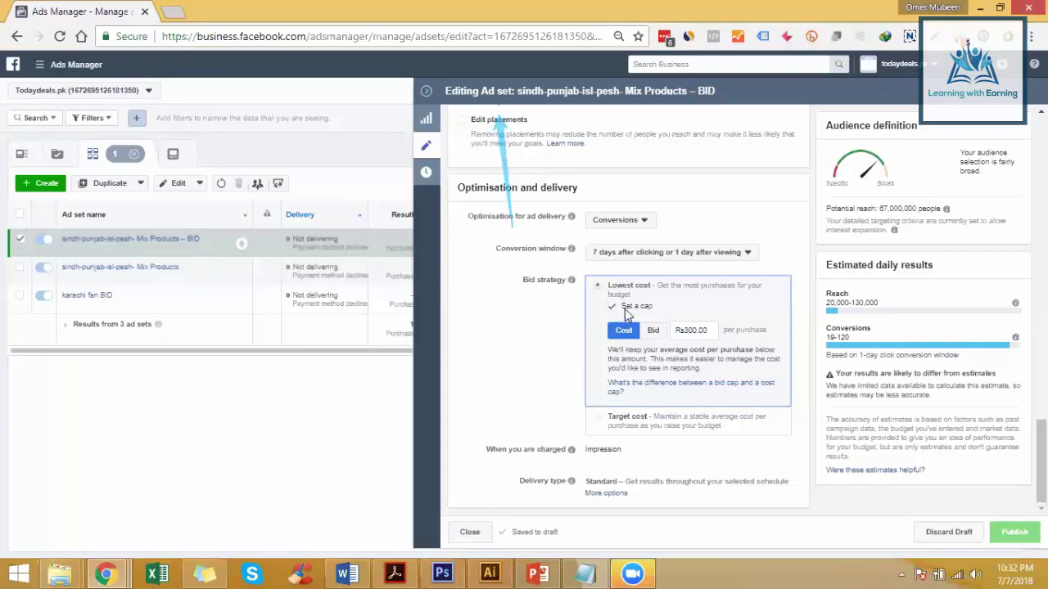
pyautogui.click(713, 332)
pyautogui.moveTo(709, 332); pyautogui.dragTo(674, 330)
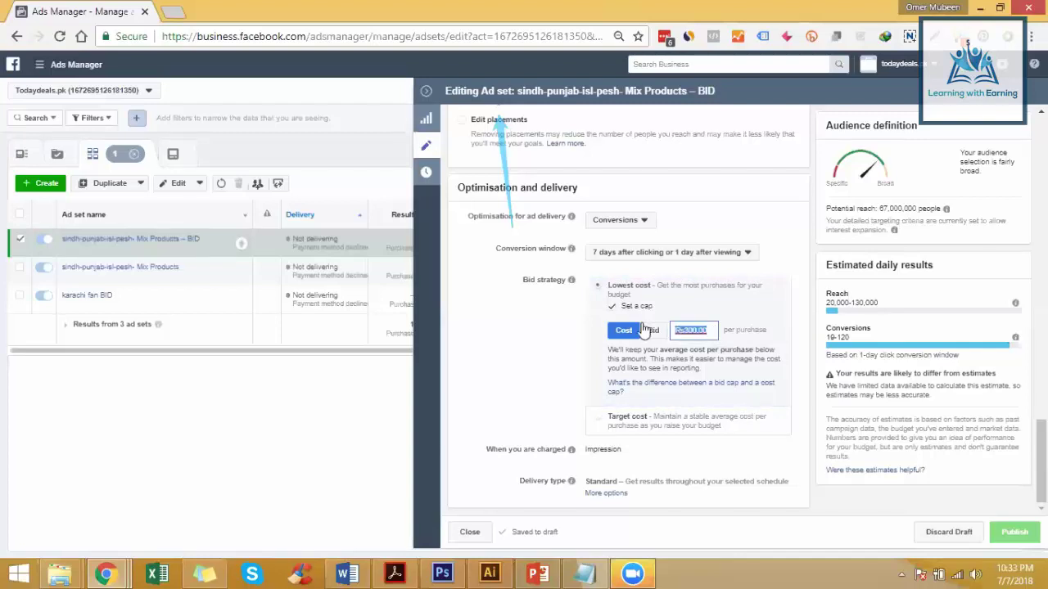
pyautogui.write('100')
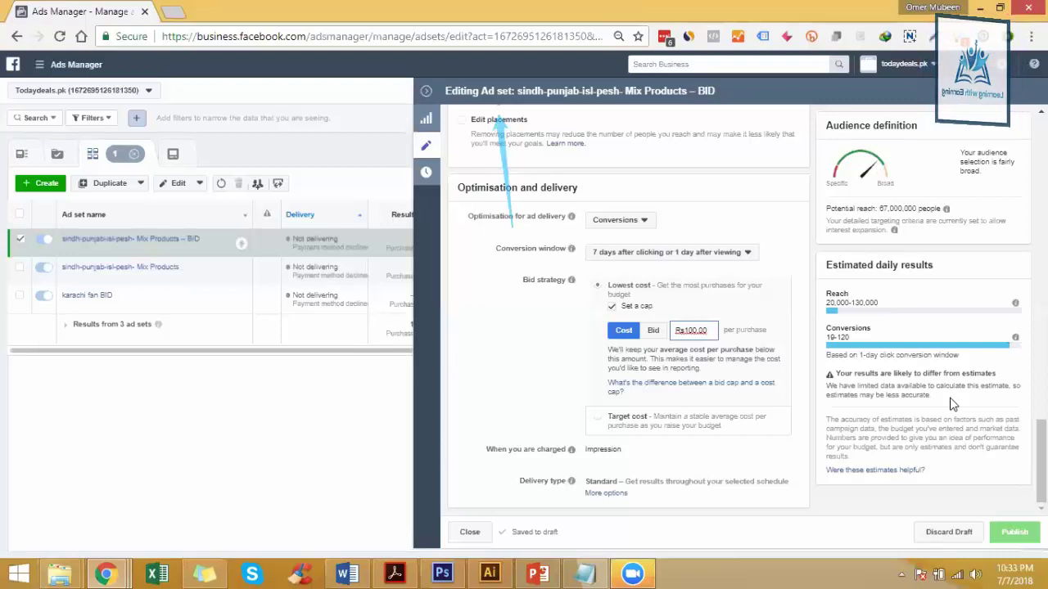
# - Turn off the cap on the Lowest cost bid strategy and highlight its description about getting the most purchases
pyautogui.click(613, 305)
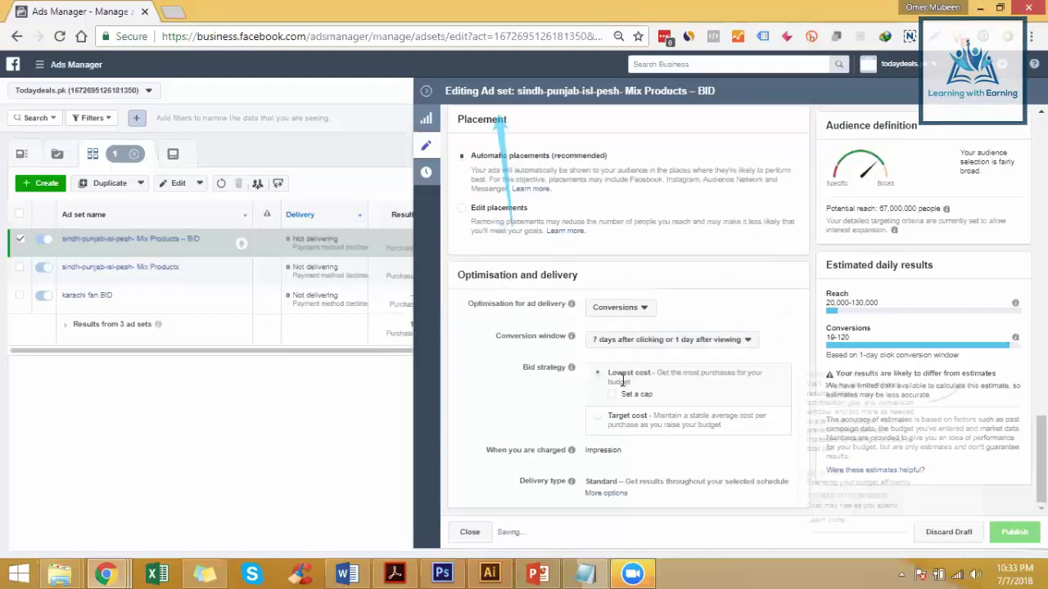
pyautogui.moveTo(682, 372); pyautogui.dragTo(761, 372)
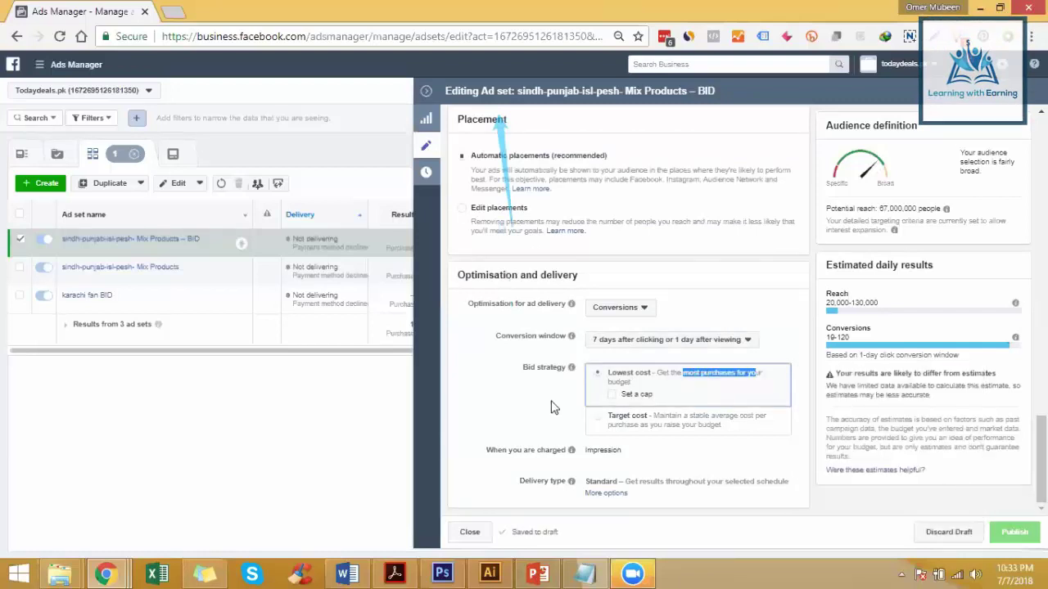